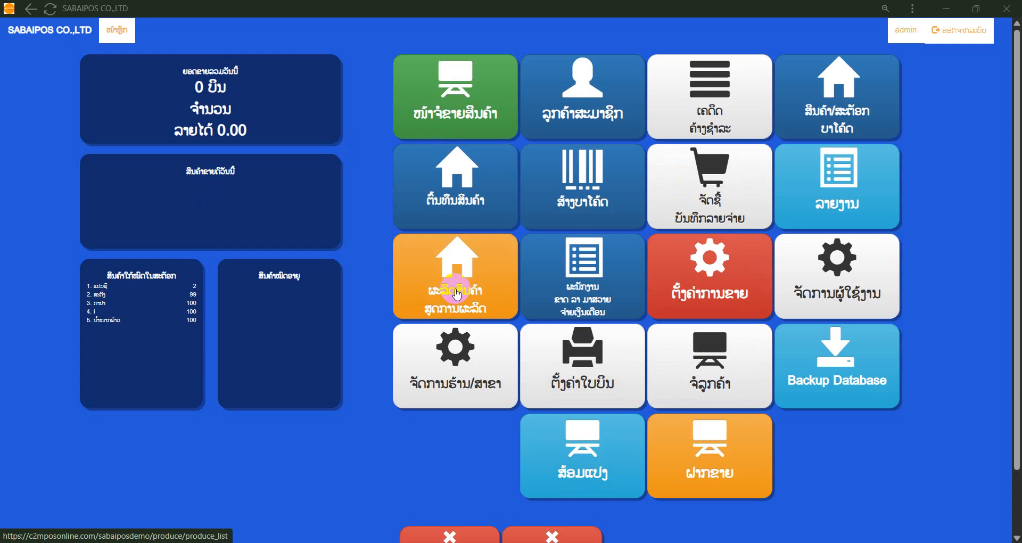
# Open the repair section (ສ້ອມແປງ) and examine the monthly totals in the 2025 repair fee report (ລາຍງານຄ່າສ້ອມແປງ)
pyautogui.click(576, 475)
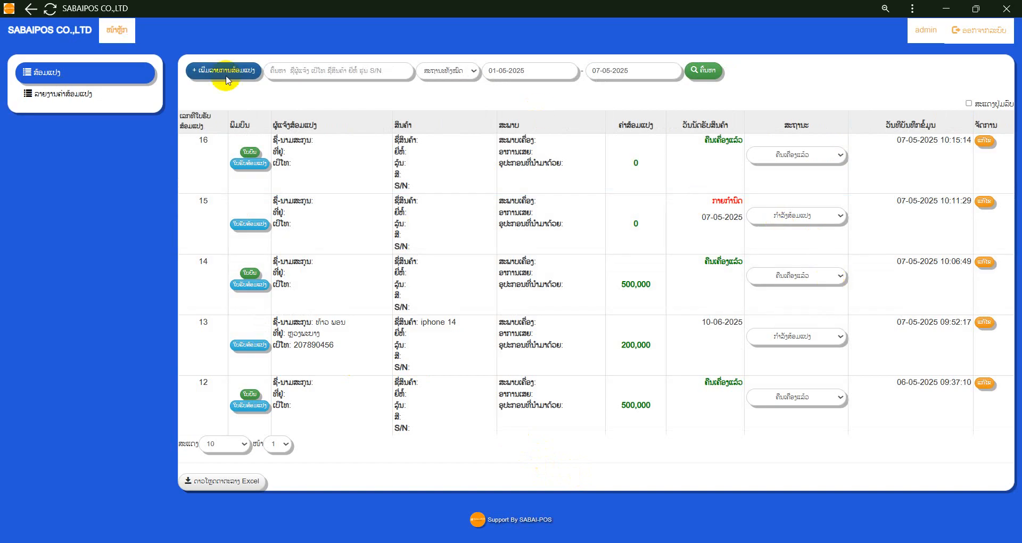
pyautogui.click(91, 104)
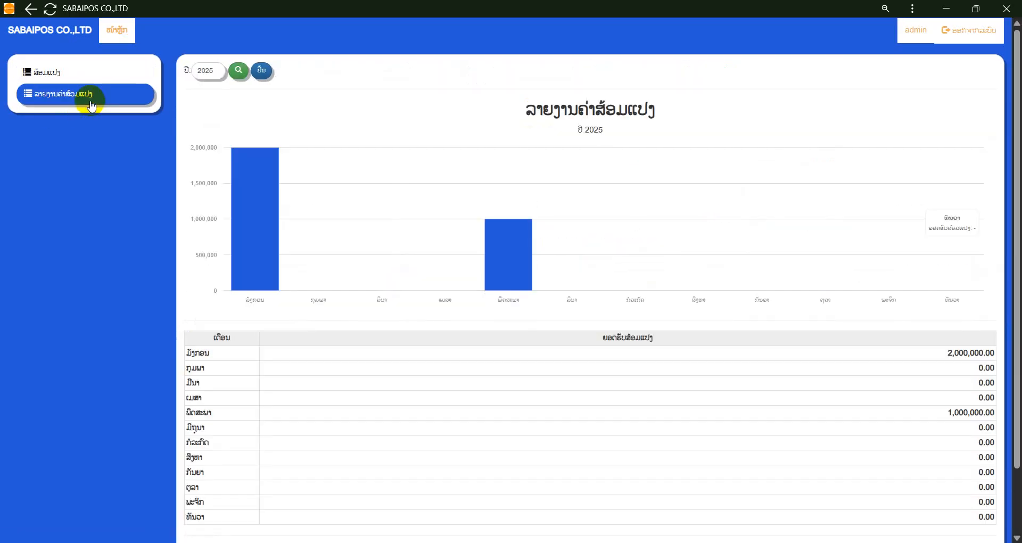
pyautogui.click(940, 352)
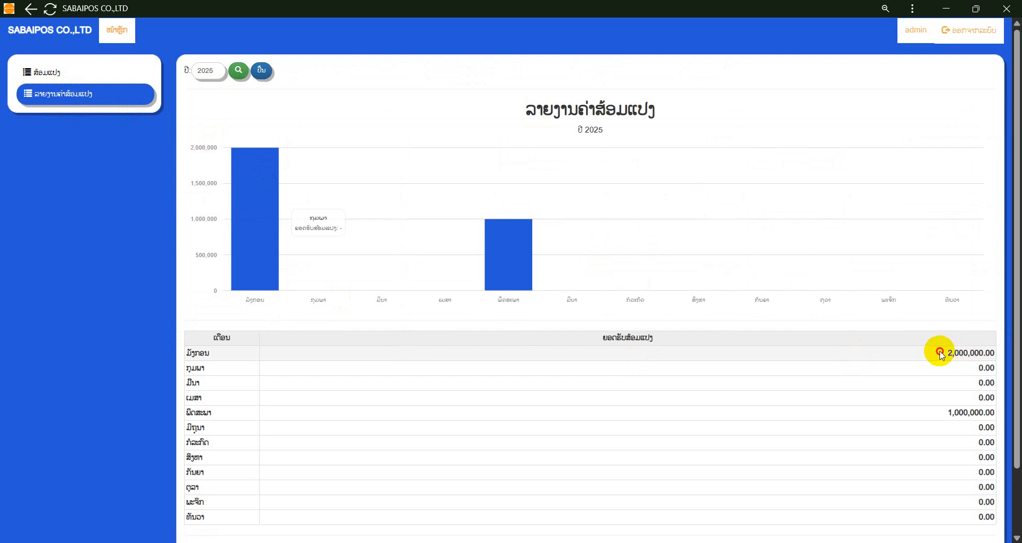
pyautogui.moveTo(940, 352); pyautogui.dragTo(967, 353)
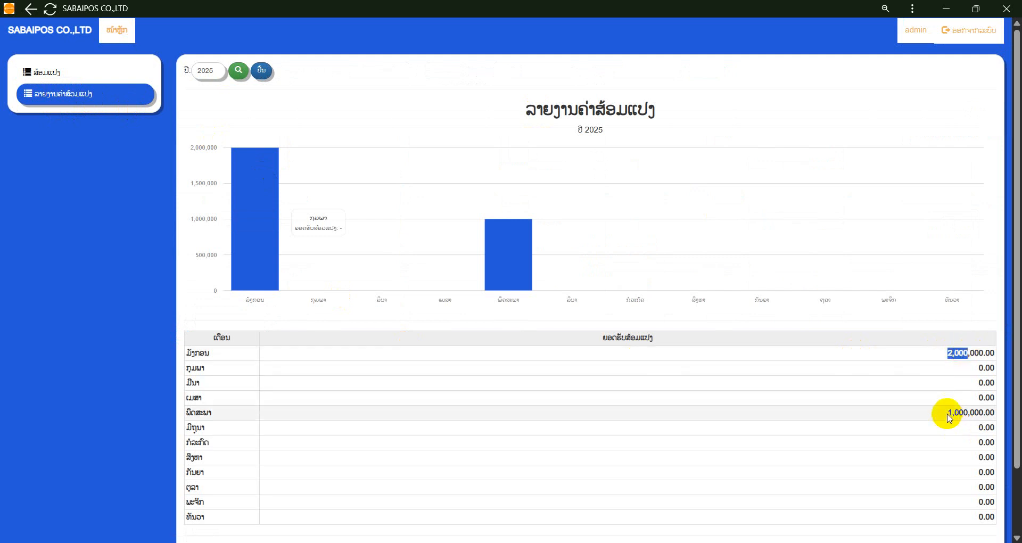
pyautogui.moveTo(947, 414); pyautogui.dragTo(971, 413)
pyautogui.click(972, 413)
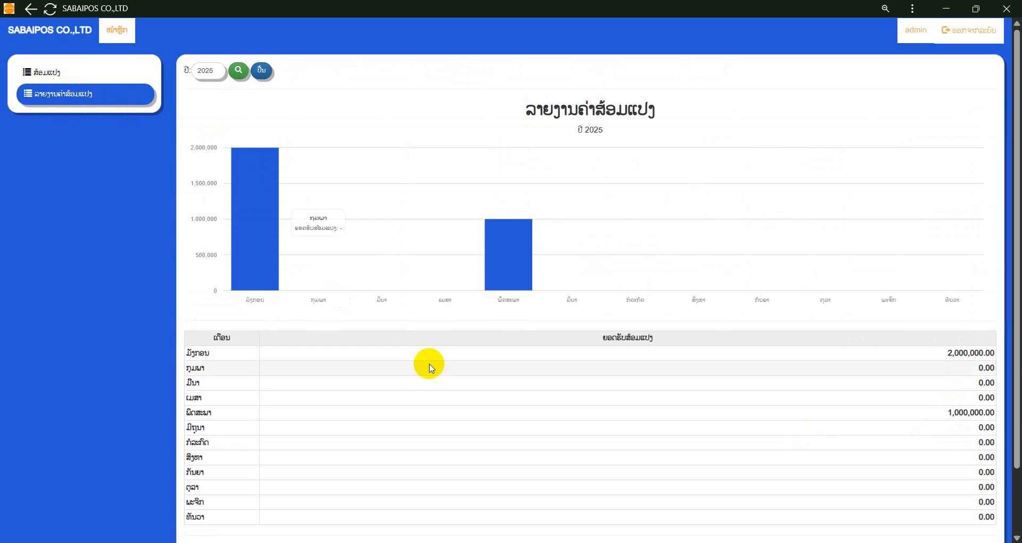
# Return to the repair list and open the form for adding a new repair entry (ເພີ່ມລາຍການສ້ອມແປງ)
pyautogui.click(42, 72)
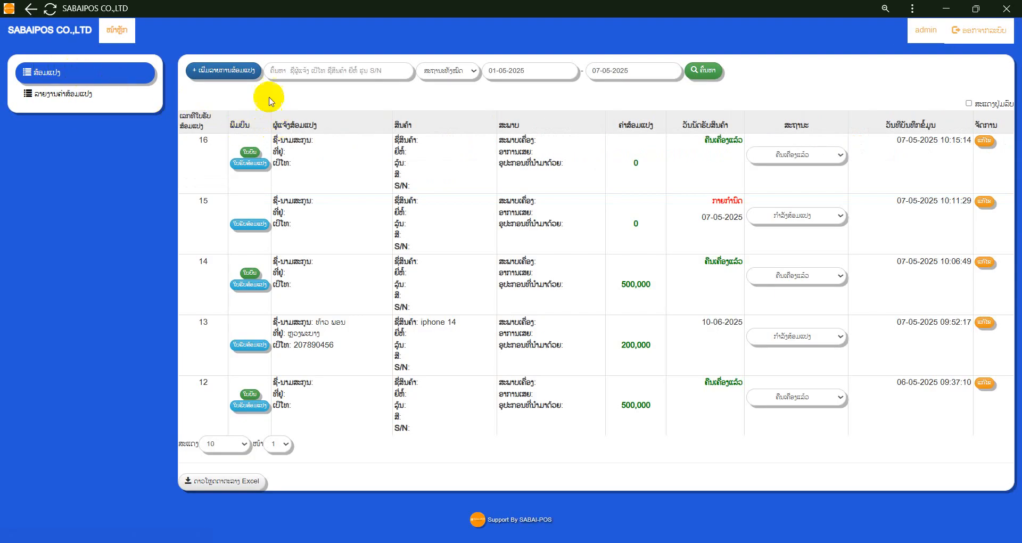
pyautogui.click(208, 80)
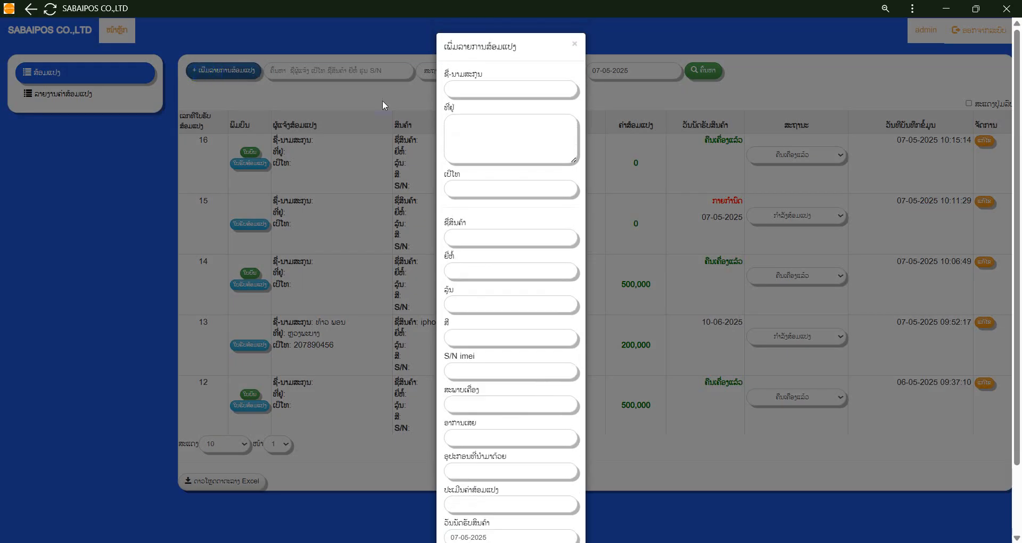
pyautogui.click(468, 83)
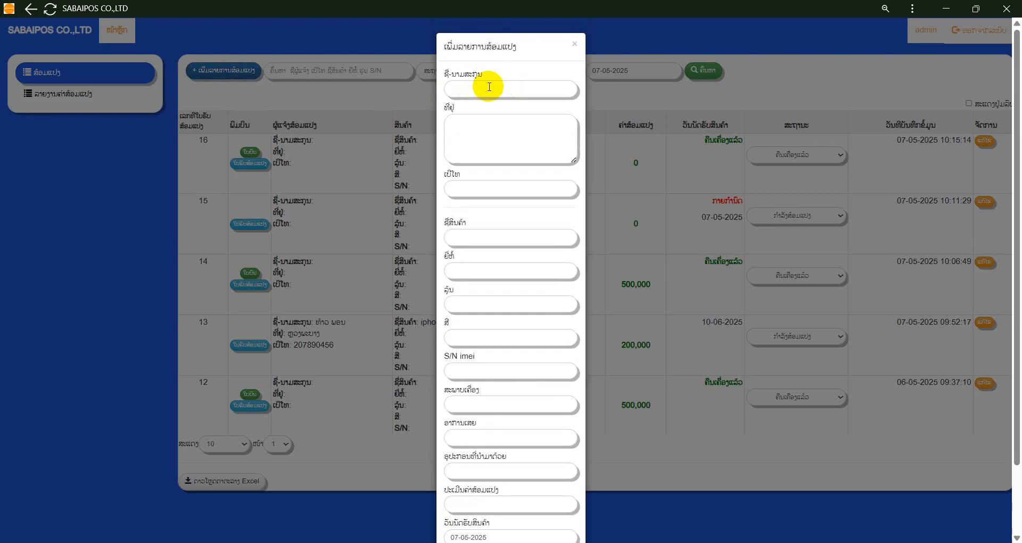
pyautogui.scroll(-2, 486, 87)
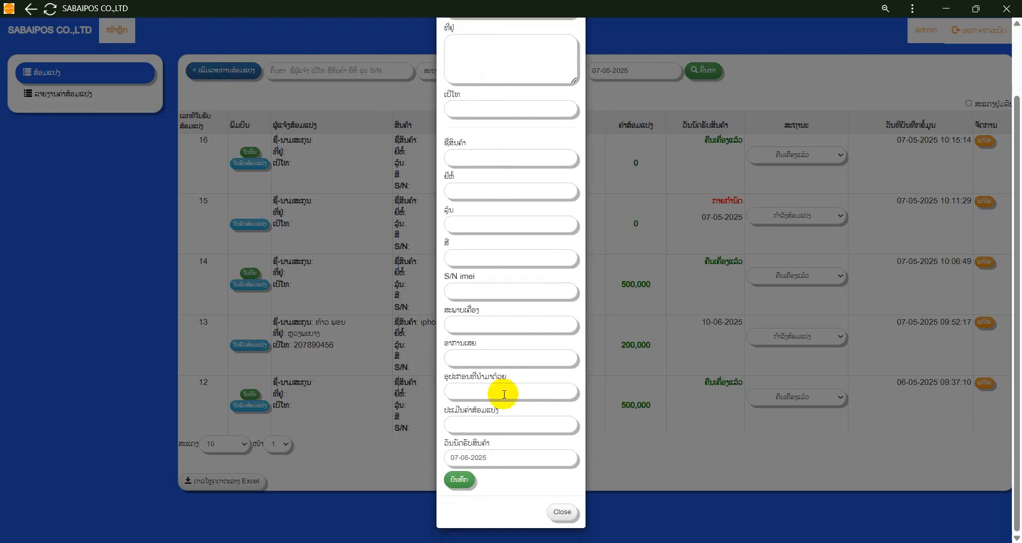
pyautogui.scroll(2, 502, 393)
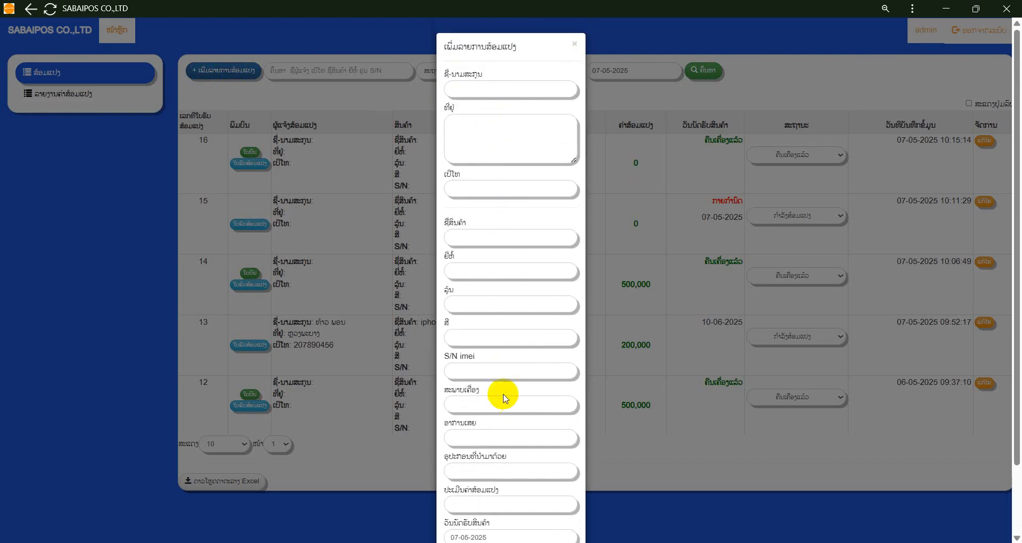
# Go through the customer name, address and phone fields and the product name, brand, model and colour fields of the repair form
pyautogui.click(466, 88)
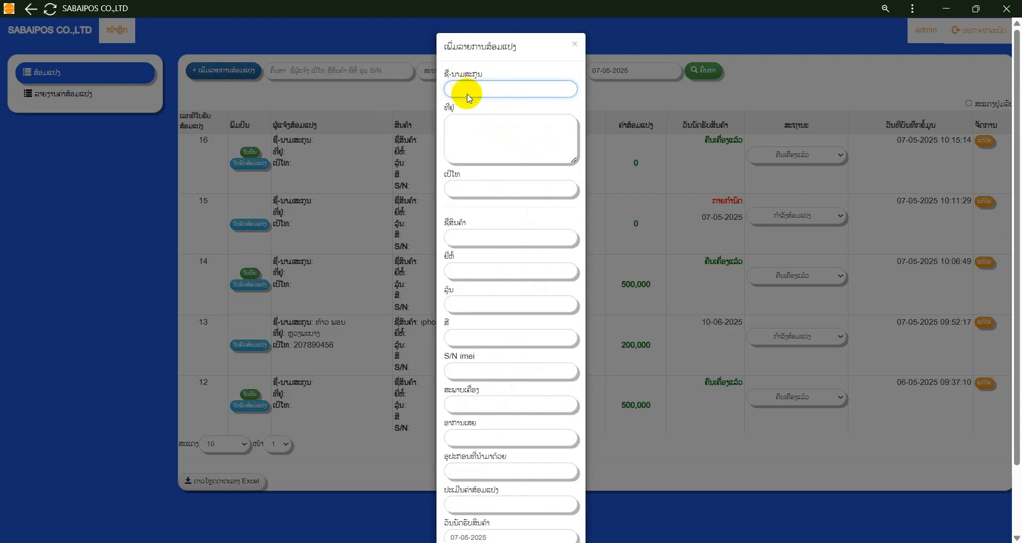
pyautogui.click(469, 124)
pyautogui.click(489, 183)
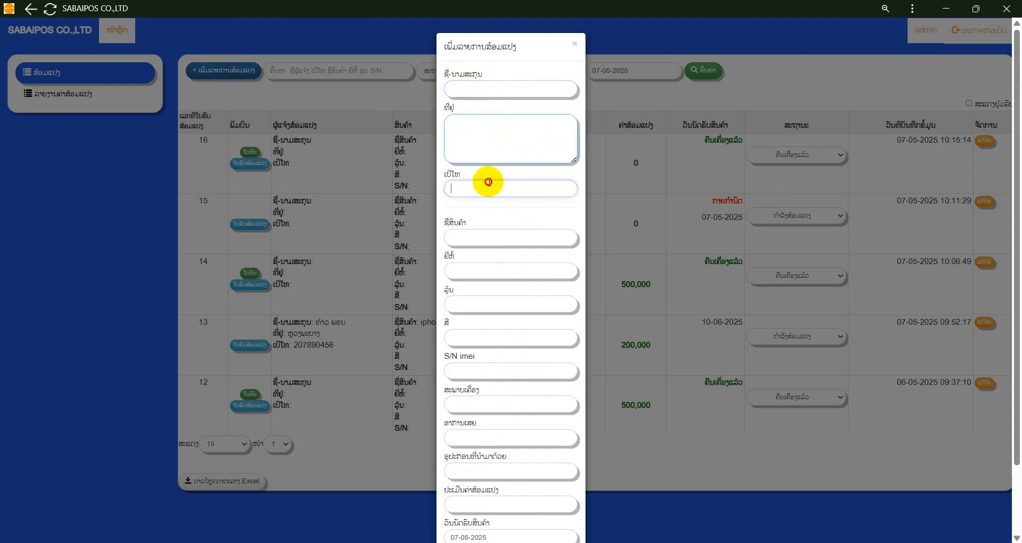
pyautogui.click(462, 235)
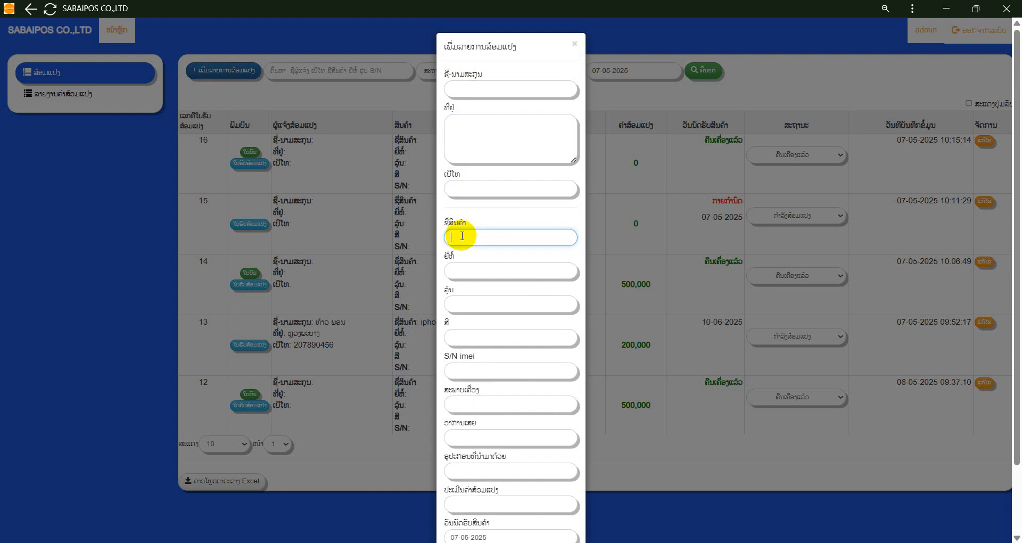
pyautogui.click(472, 269)
pyautogui.click(469, 301)
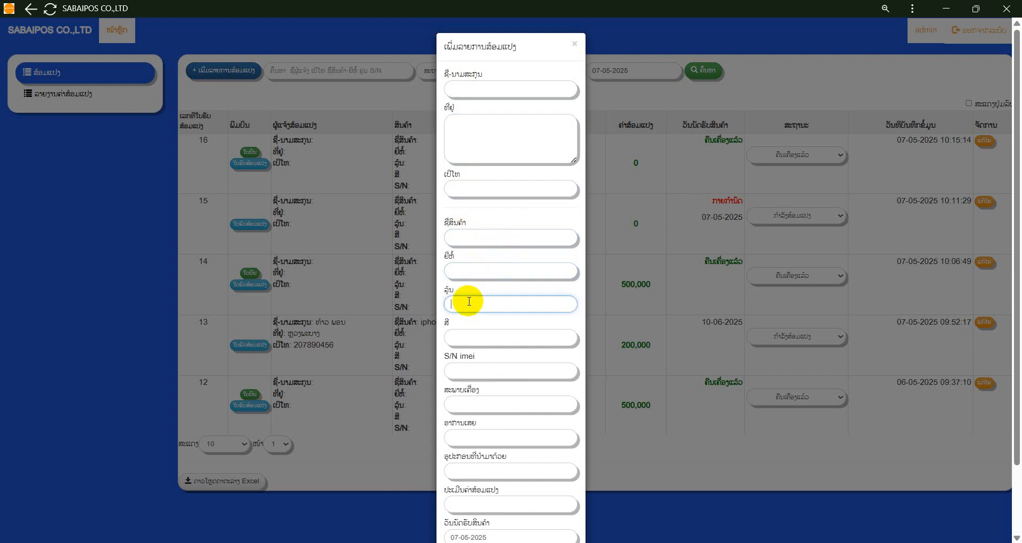
pyautogui.click(478, 336)
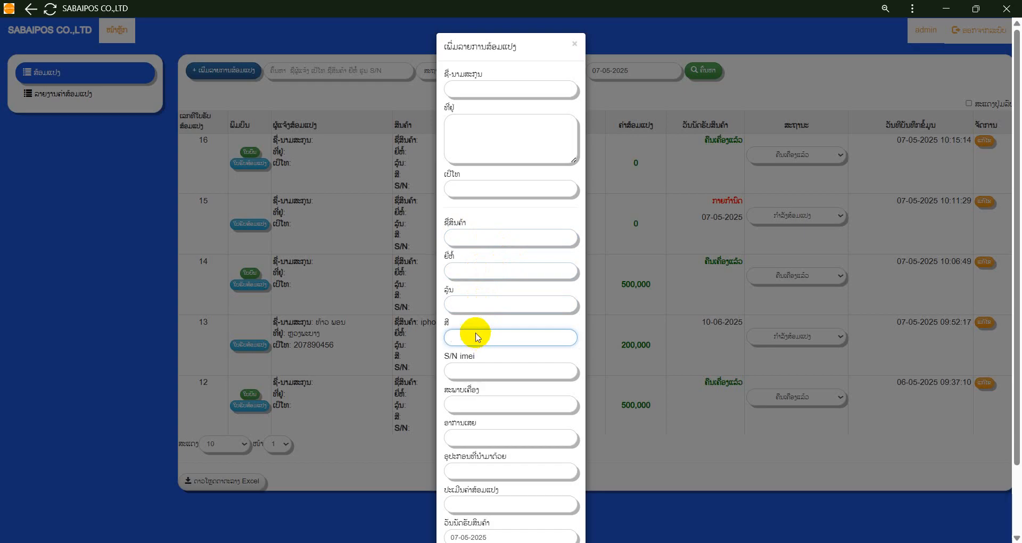
pyautogui.click(461, 236)
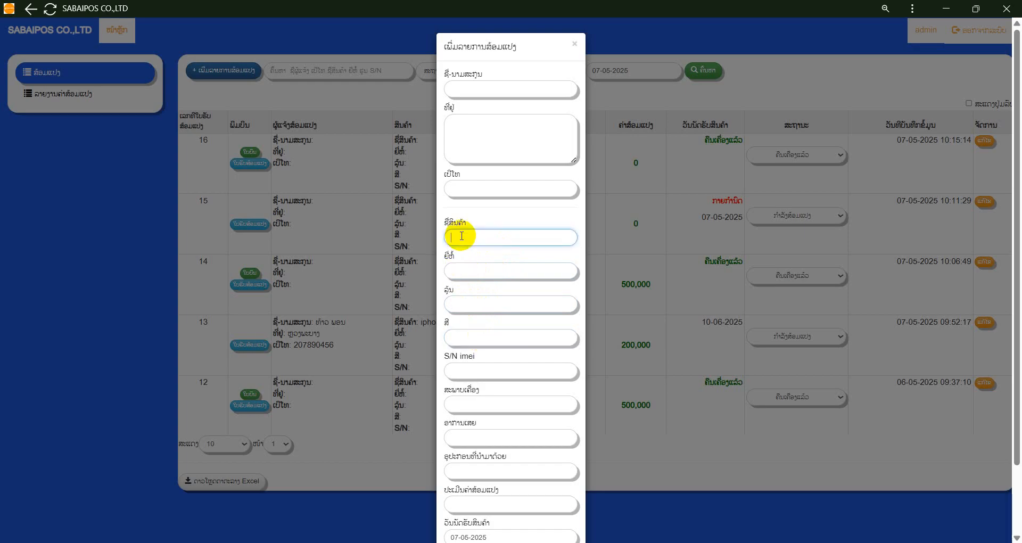
pyautogui.click(465, 280)
pyautogui.click(463, 301)
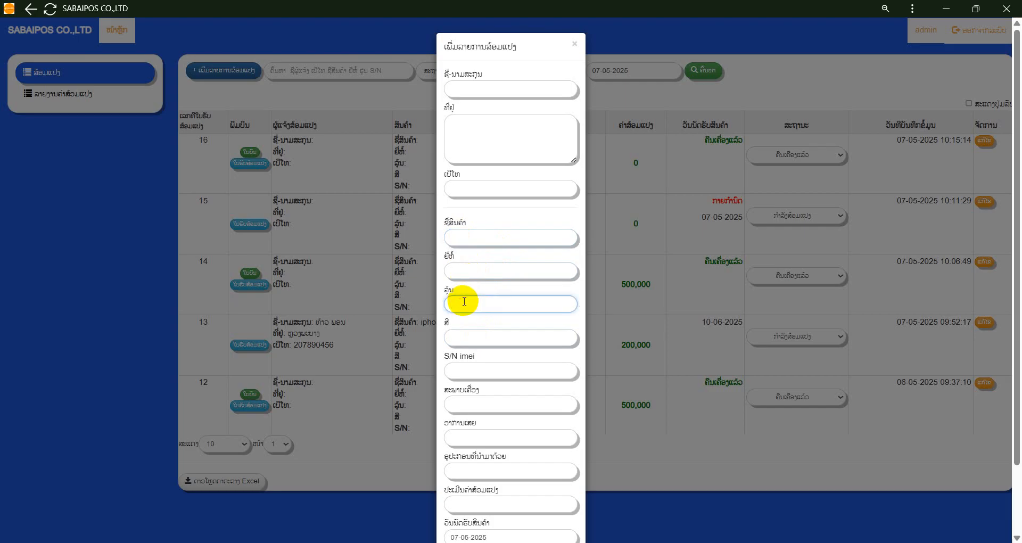
pyautogui.click(469, 336)
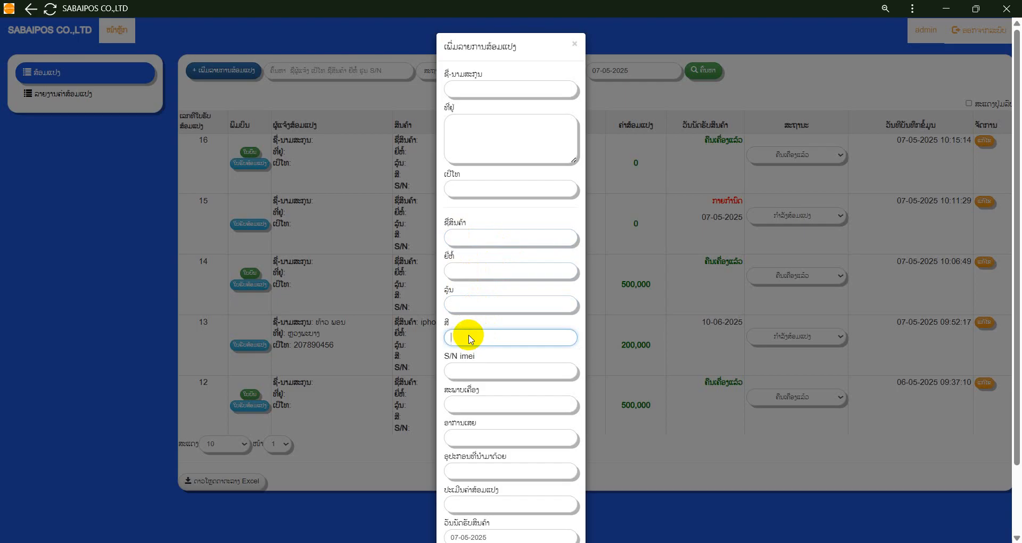
# Go through the form's S/N imei, device condition, fault, accompanying accessories and estimated repair cost fields
pyautogui.scroll(-1, 467, 296)
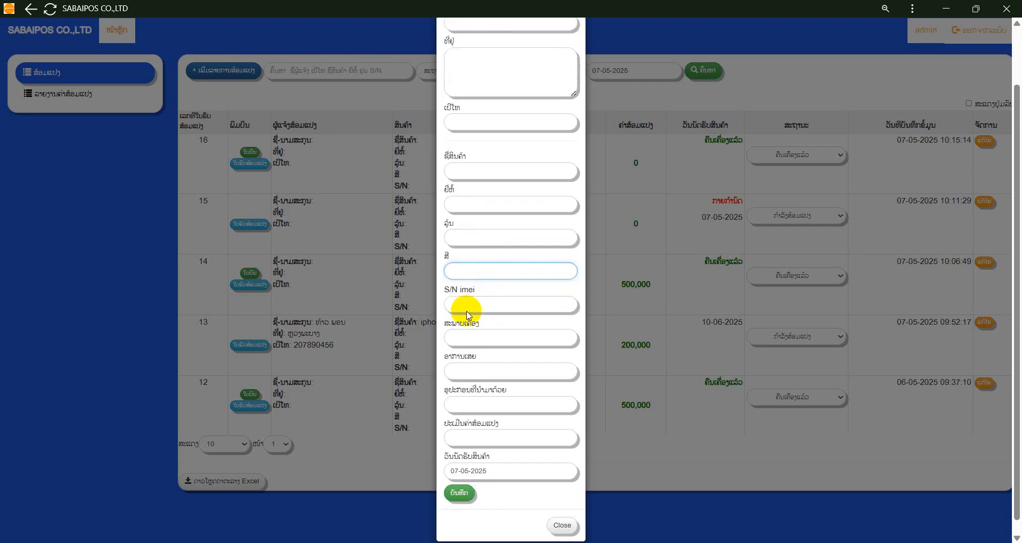
pyautogui.click(473, 308)
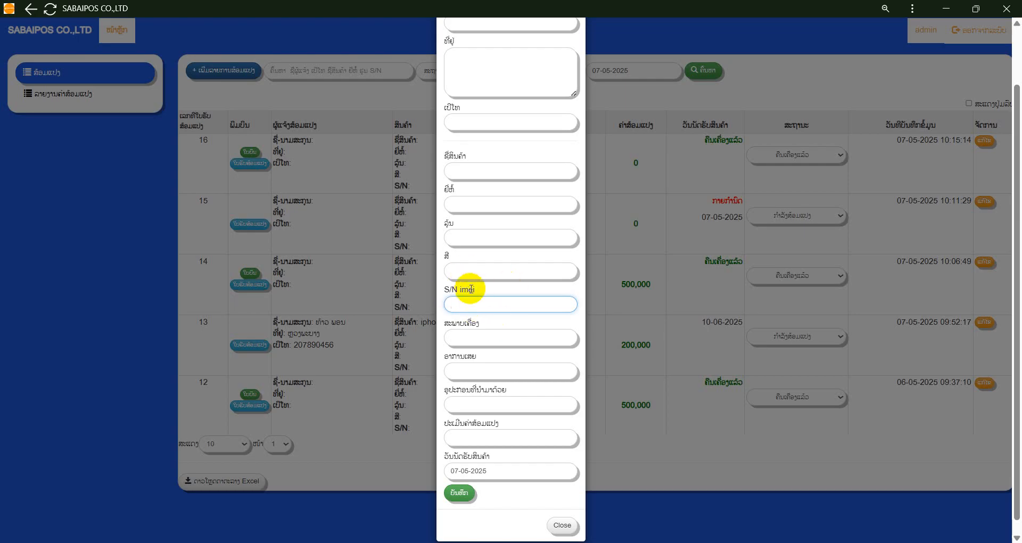
pyautogui.click(476, 339)
pyautogui.scroll(-1, 482, 302)
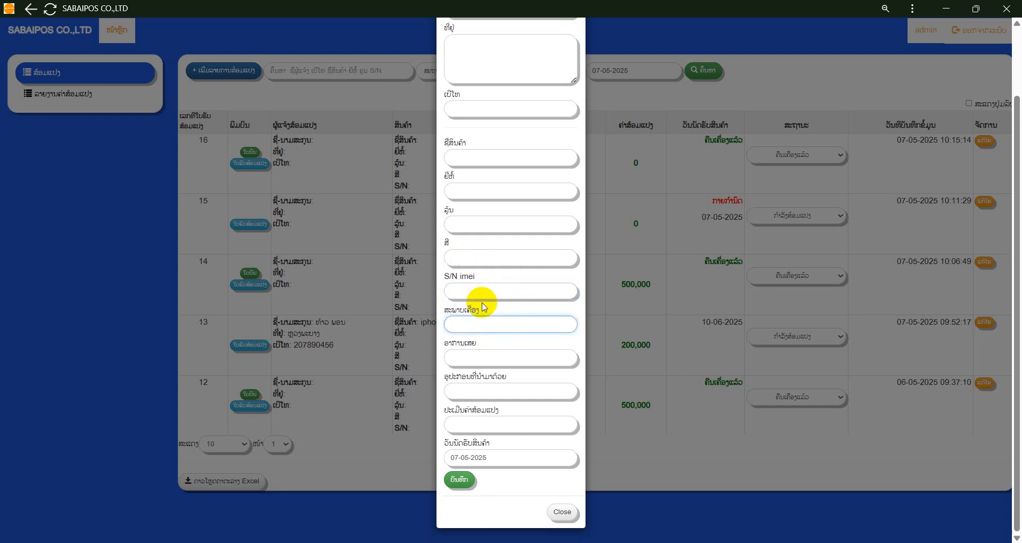
pyautogui.click(480, 353)
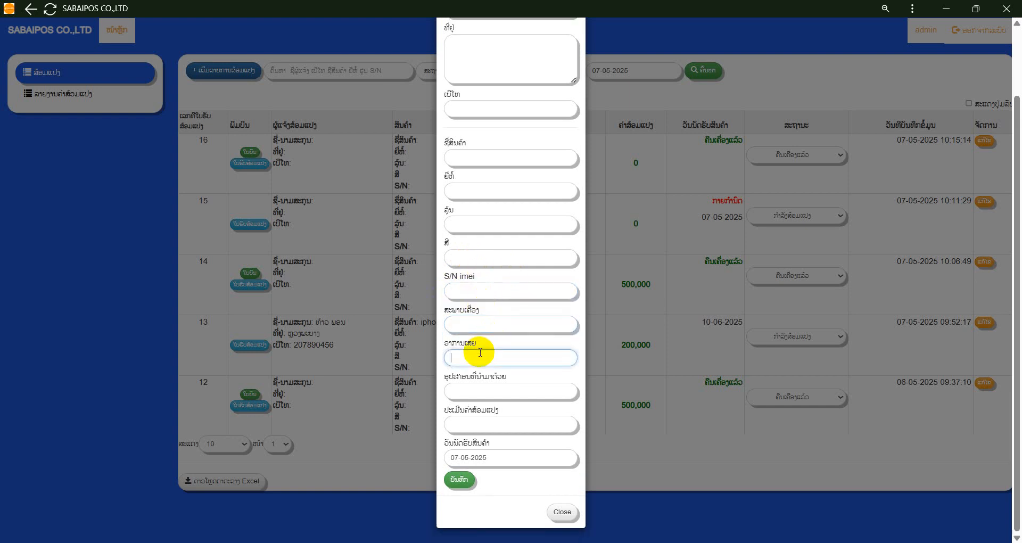
pyautogui.click(461, 390)
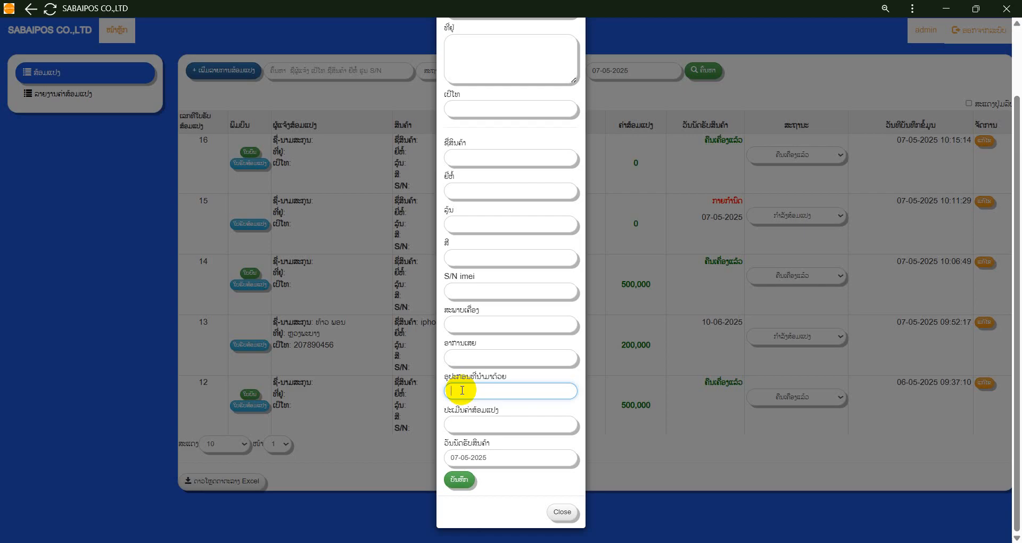
pyautogui.click(467, 423)
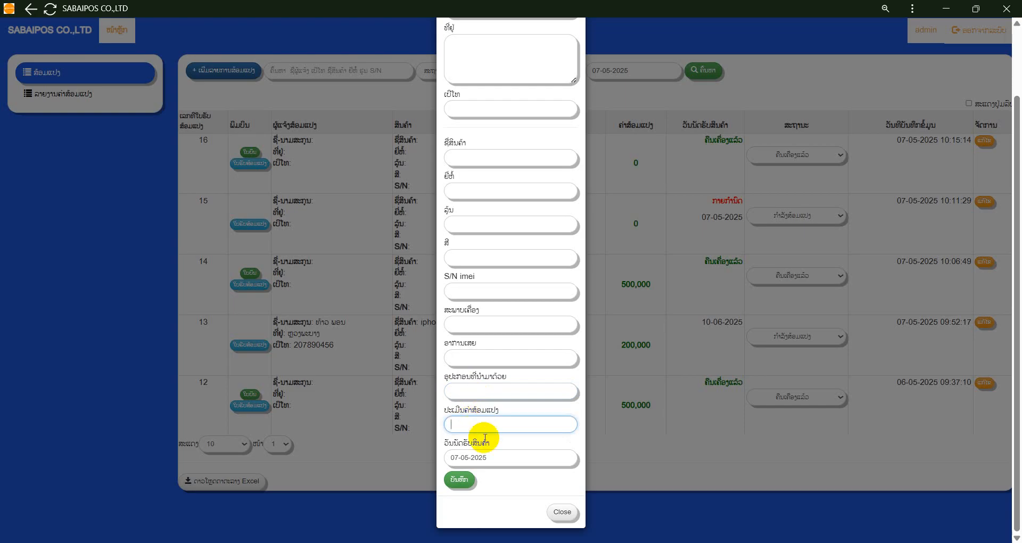
# Set the product pickup date to 10-05-2025 and save the new repair entry
pyautogui.click(500, 459)
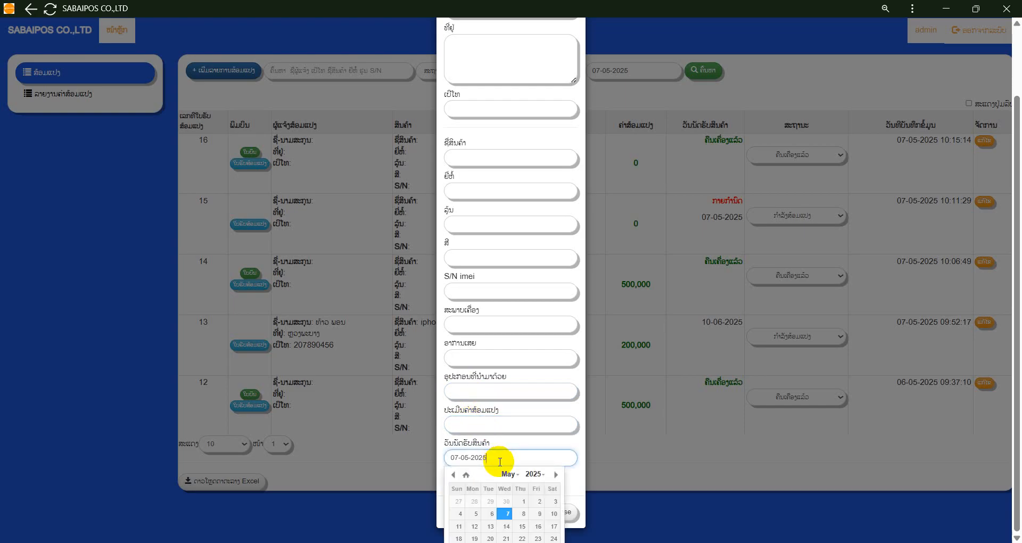
pyautogui.click(548, 513)
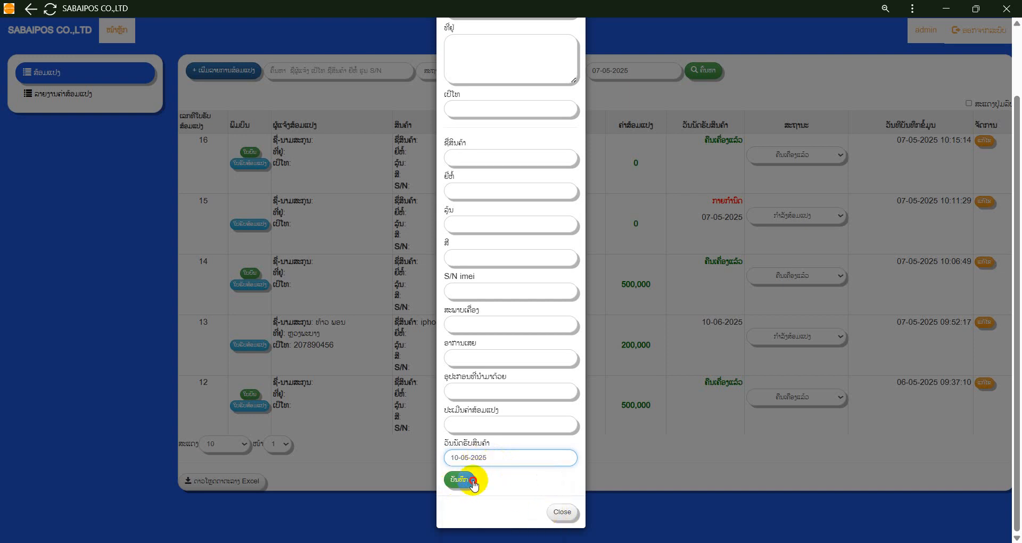
pyautogui.click(472, 482)
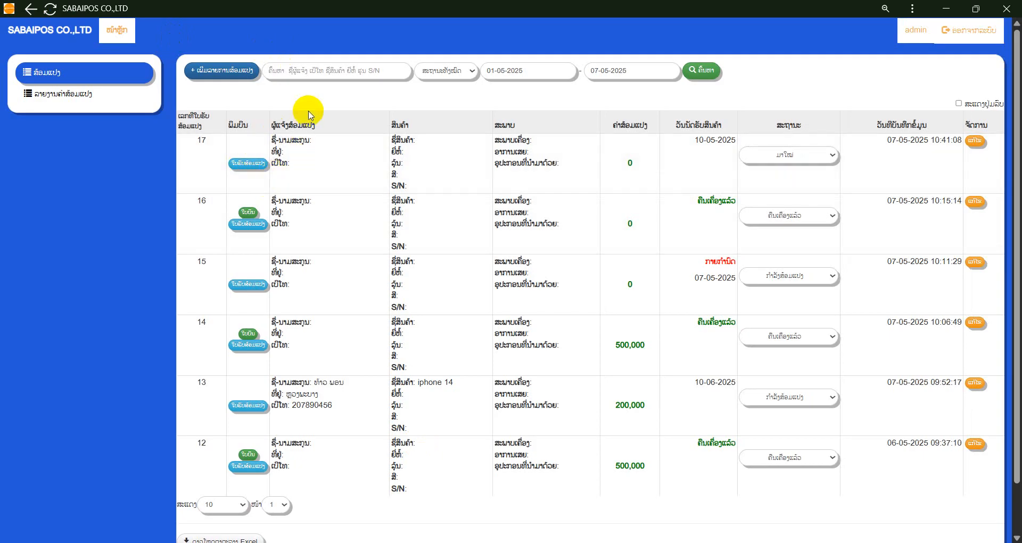
# Look over the repair list and filter it by the status ມາໃໝ່ (new)
pyautogui.scroll(-2, 448, 293)
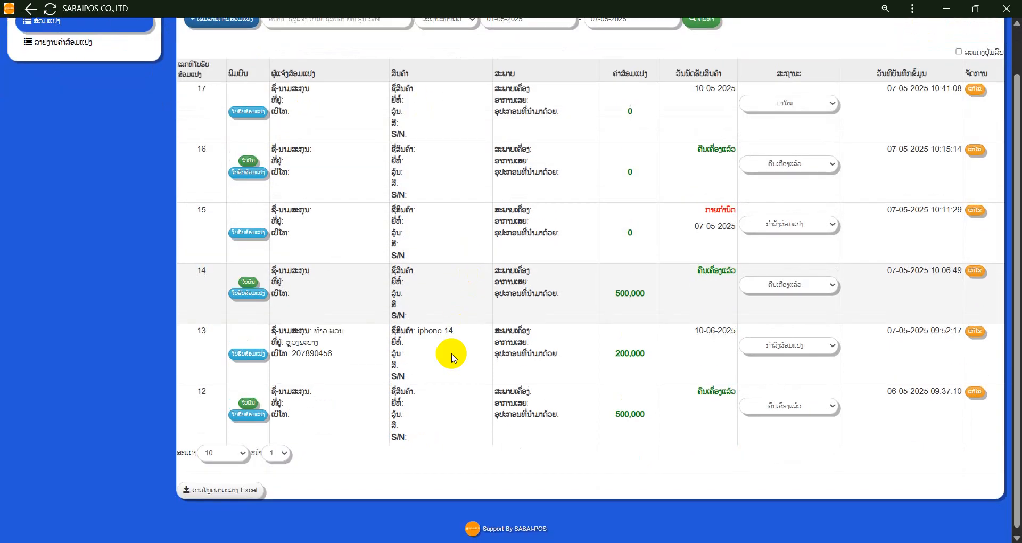
pyautogui.scroll(2, 448, 399)
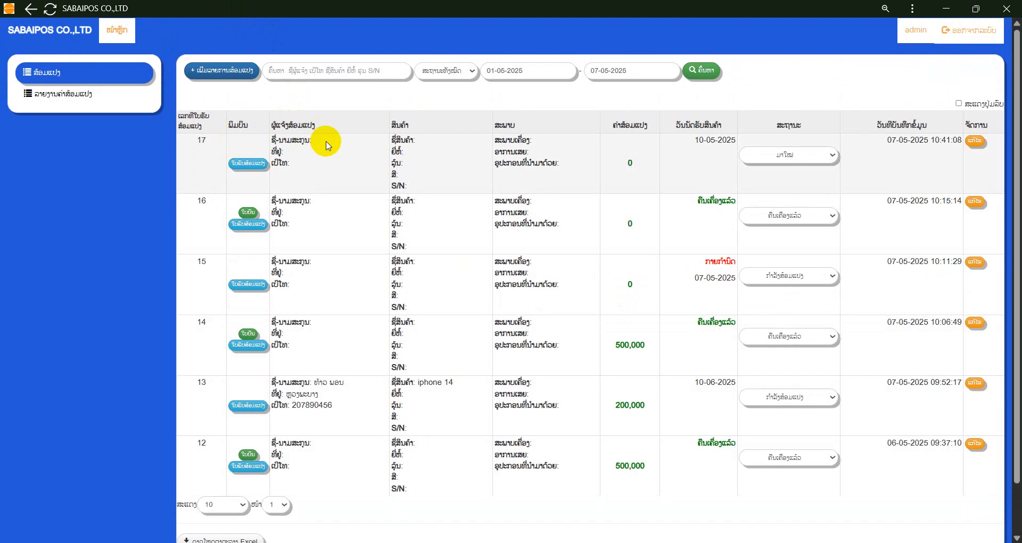
pyautogui.click(456, 73)
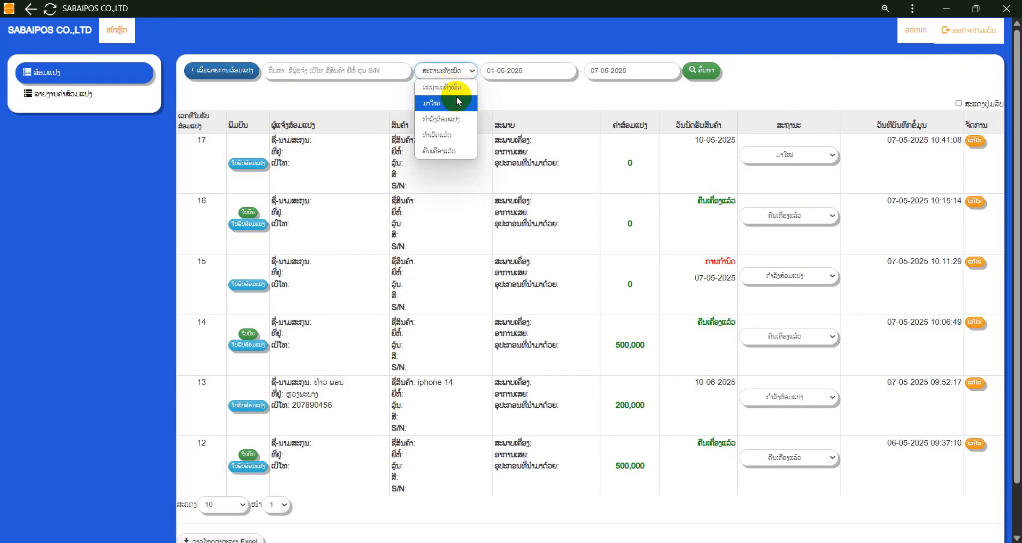
pyautogui.click(440, 103)
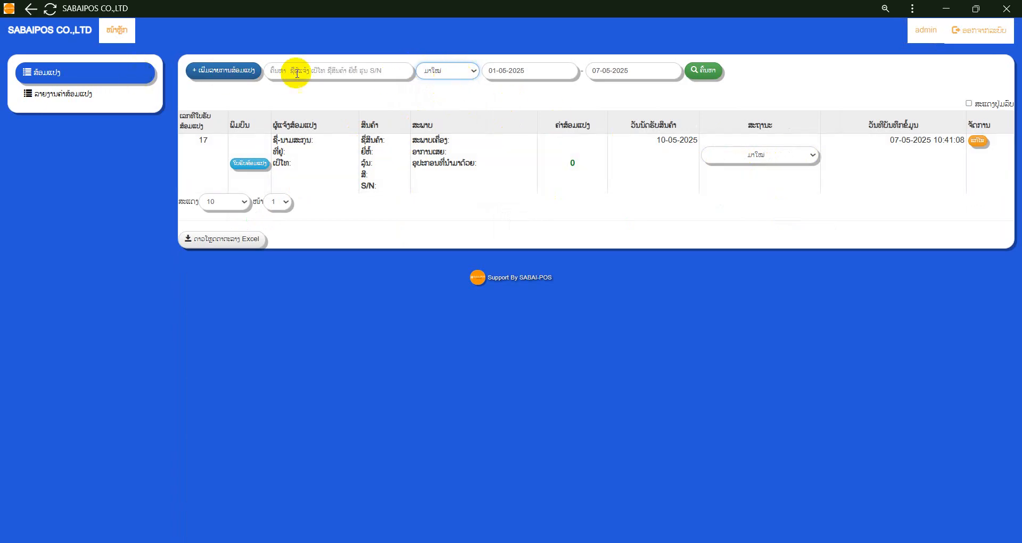
# Filter the repair list by the status ກຳລັງສ້ອມແປງ (under repair), followed by ສຳເລັດແລ້ວ (completed)
pyautogui.click(471, 74)
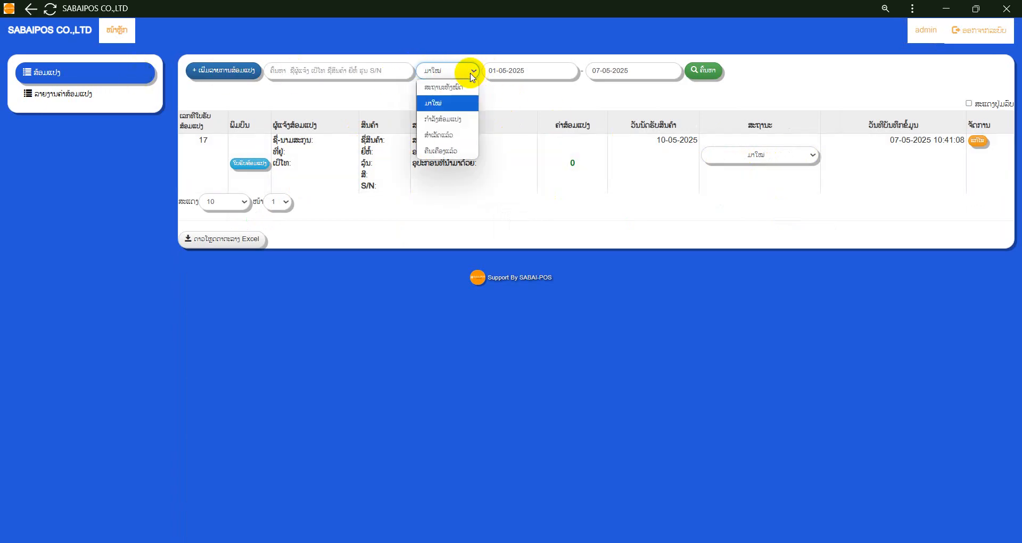
pyautogui.click(458, 121)
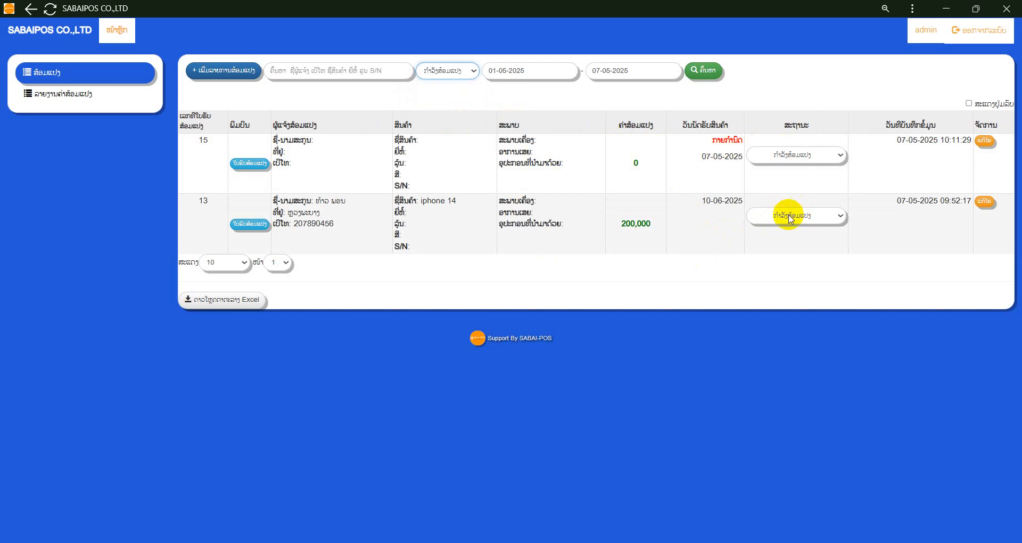
pyautogui.click(442, 73)
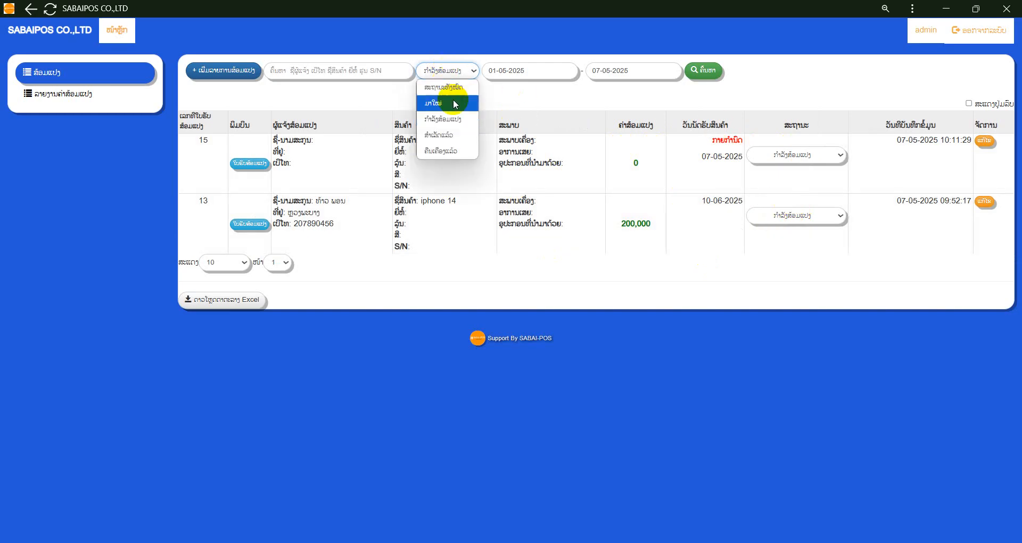
pyautogui.click(446, 140)
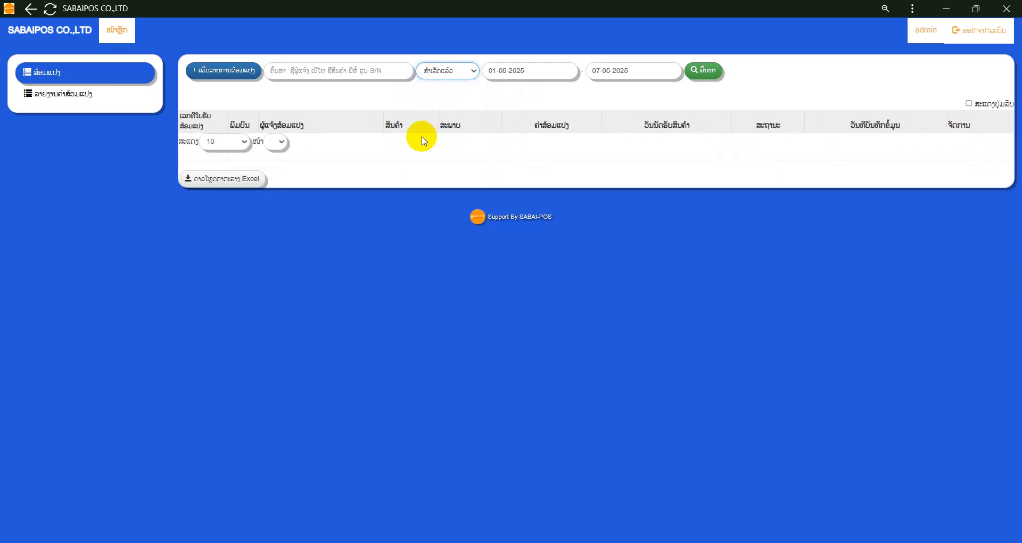
# Filter the repair list by the status ຄືນເຄື່ອງແລ້ວ (returned), followed by ສະຖານະທັງໝົດ (all statuses)
pyautogui.click(449, 70)
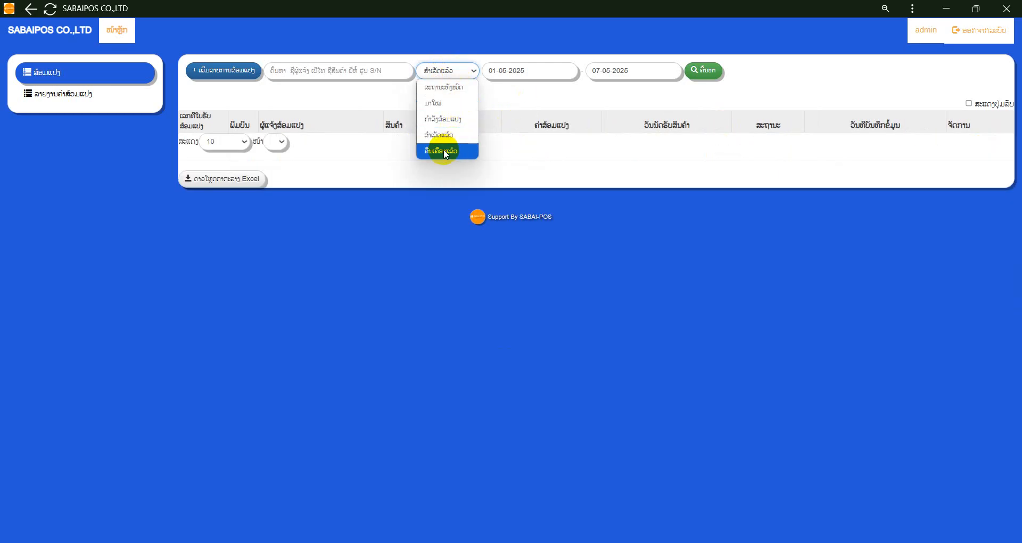
pyautogui.click(457, 150)
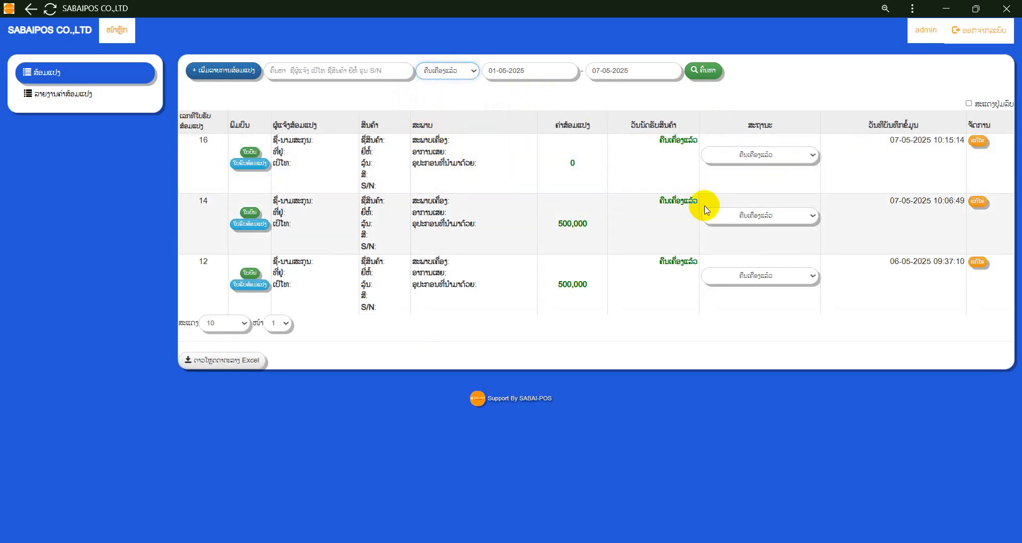
pyautogui.click(455, 74)
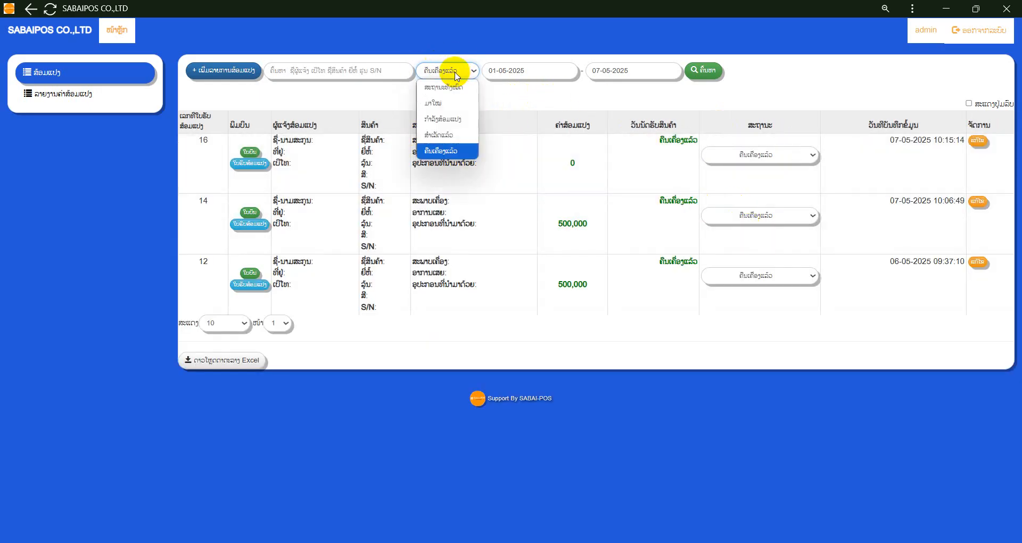
pyautogui.click(455, 87)
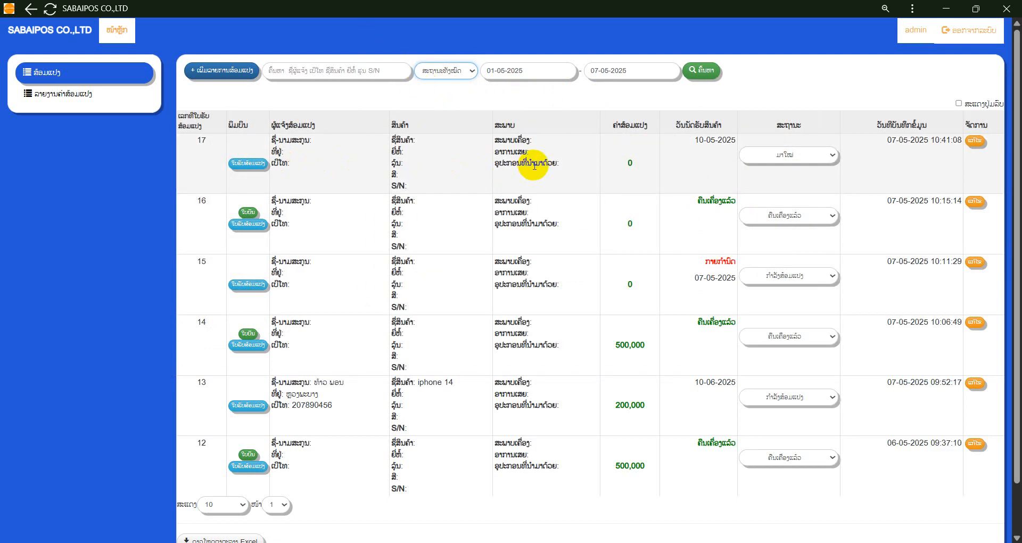
# Change the status of repair 17 to ກຳລັງສ້ອມແປງ (under repair), followed by ສຳເລັດແລ້ວ (completed)
pyautogui.click(817, 156)
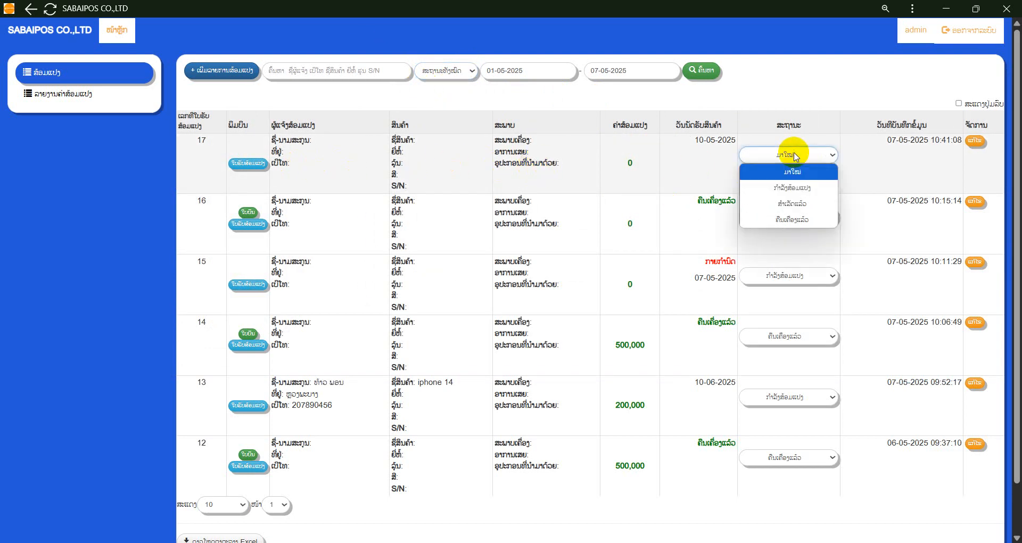
pyautogui.click(787, 187)
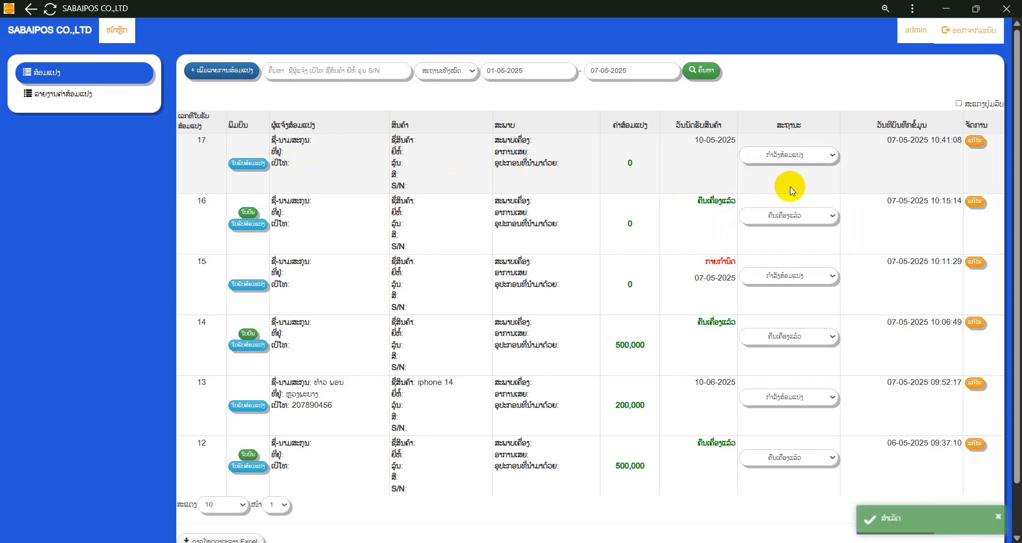
pyautogui.click(817, 154)
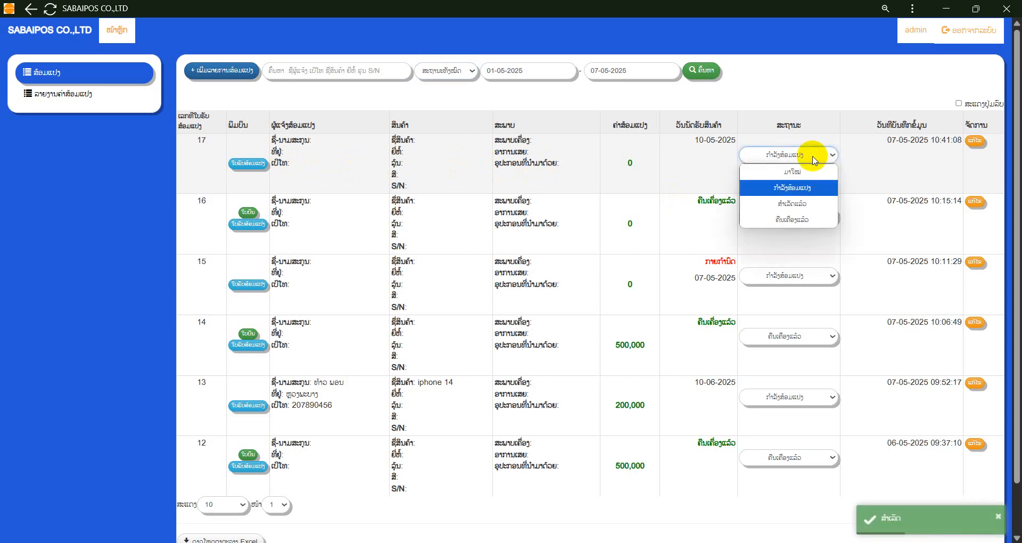
pyautogui.click(801, 203)
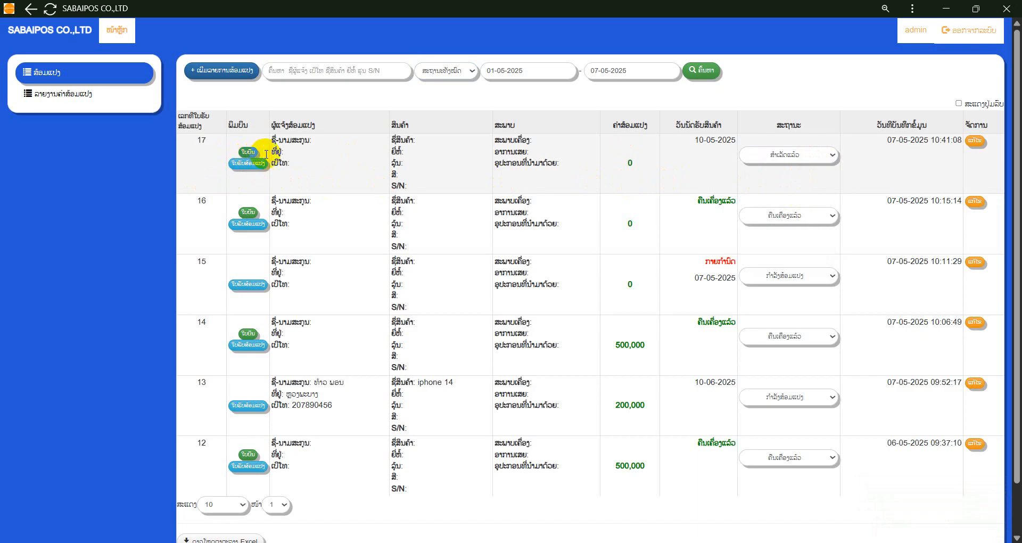
# Edit repair 17 to set its estimated repair cost to 600000 and save the entry
pyautogui.click(975, 144)
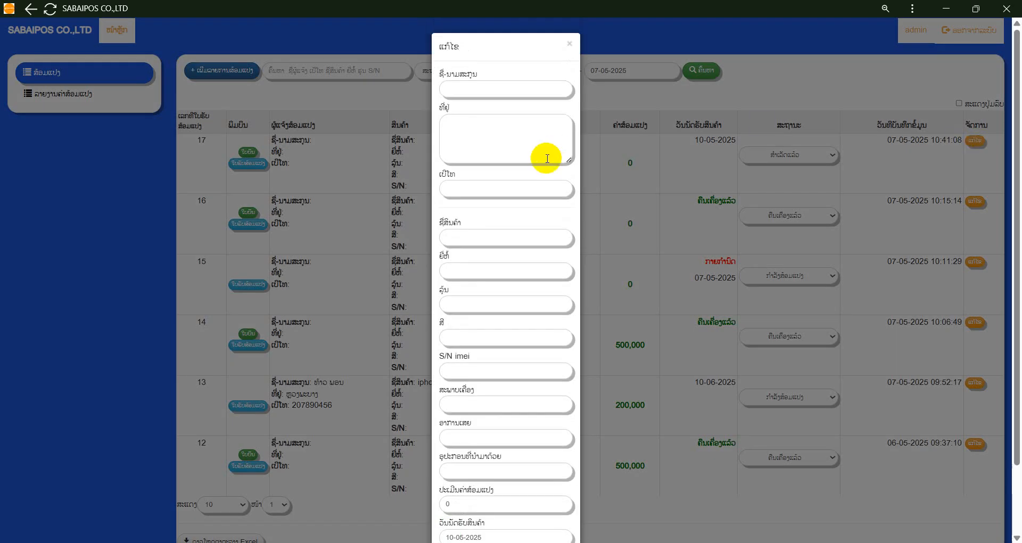
pyautogui.scroll(-3, 545, 155)
pyautogui.click(445, 423)
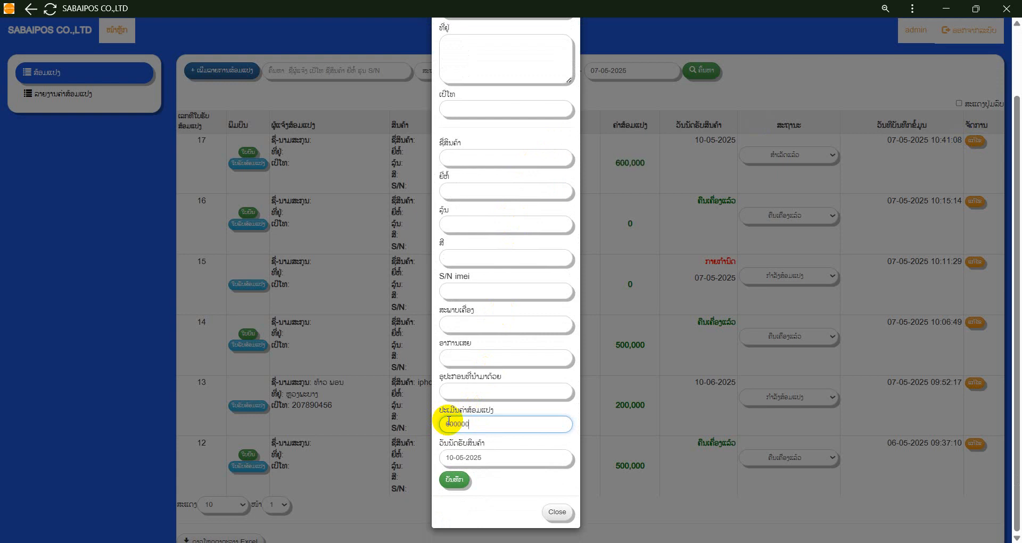
pyautogui.click(454, 479)
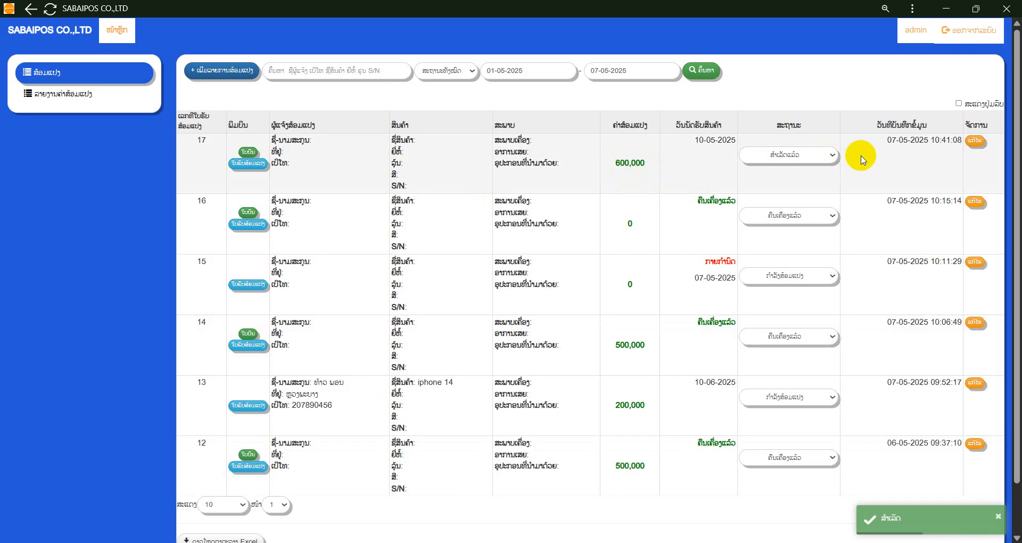
# Set the status of repair 17 to ຄືນເຄື່ອງແລ້ວ (returned) and check its pickup date cell
pyautogui.click(798, 160)
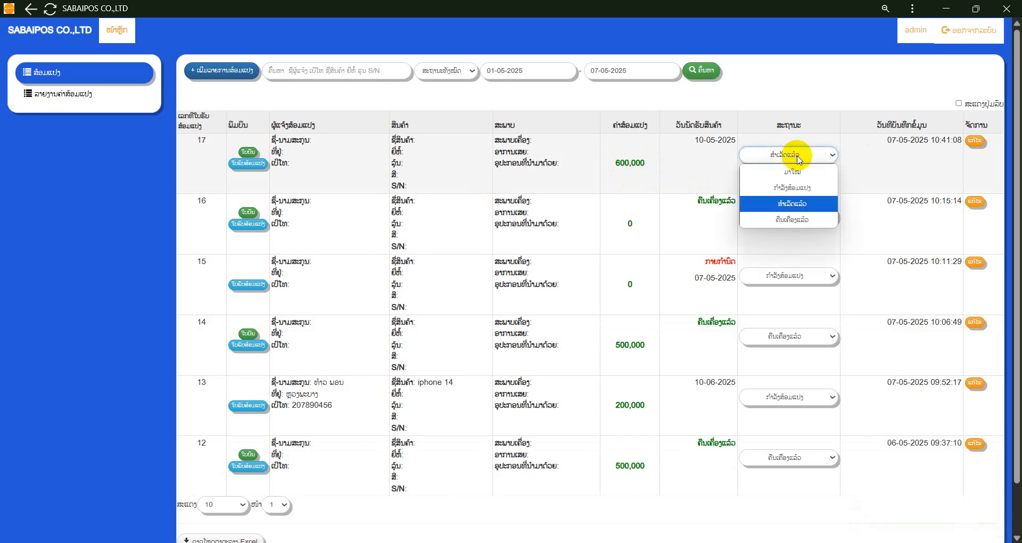
pyautogui.click(802, 220)
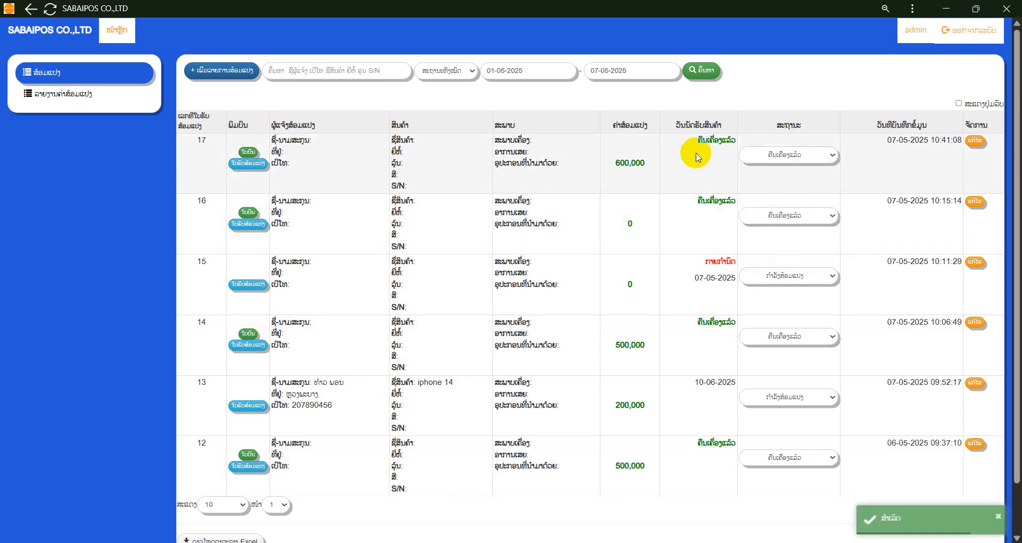
pyautogui.moveTo(696, 143); pyautogui.dragTo(739, 145)
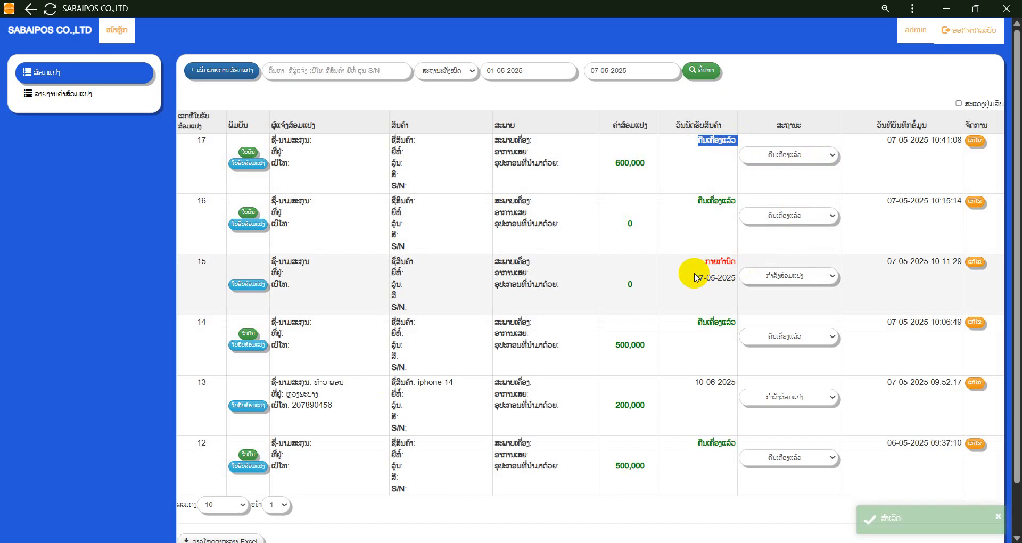
# Examine the pickup date labels of repairs 15 and 14 in the repair list
pyautogui.moveTo(704, 261); pyautogui.dragTo(739, 261)
pyautogui.click(731, 261)
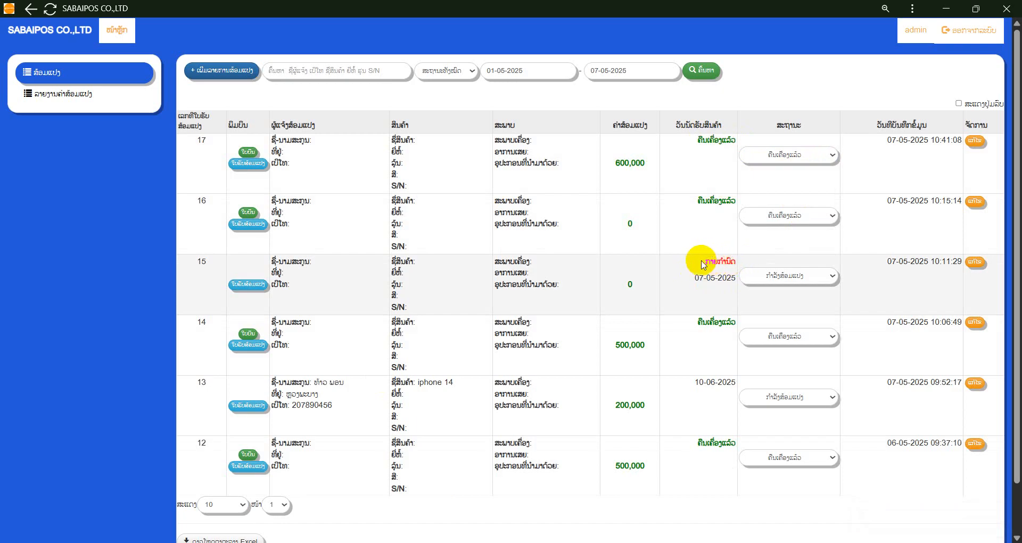
pyautogui.doubleClick(715, 262)
pyautogui.moveTo(695, 326); pyautogui.dragTo(712, 323)
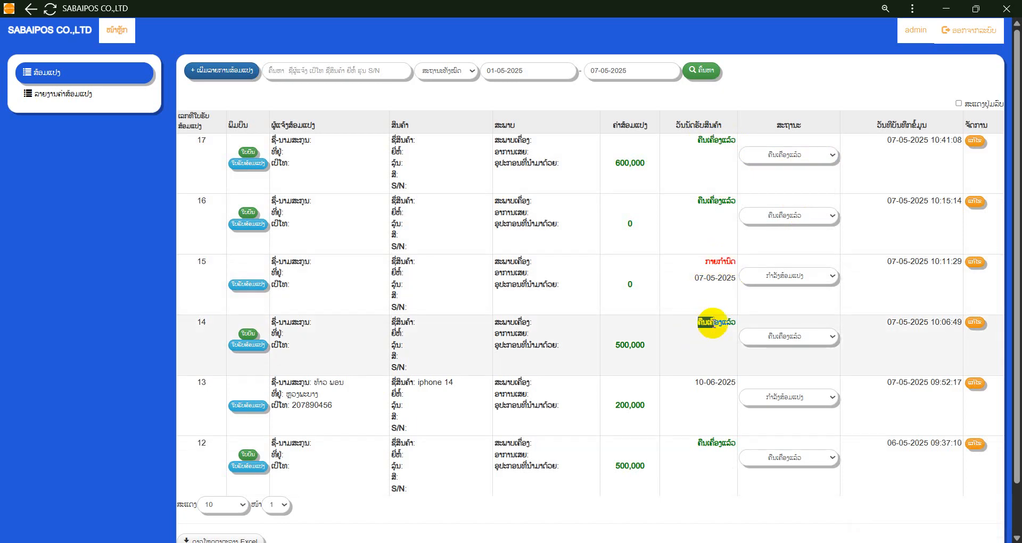
pyautogui.click(652, 151)
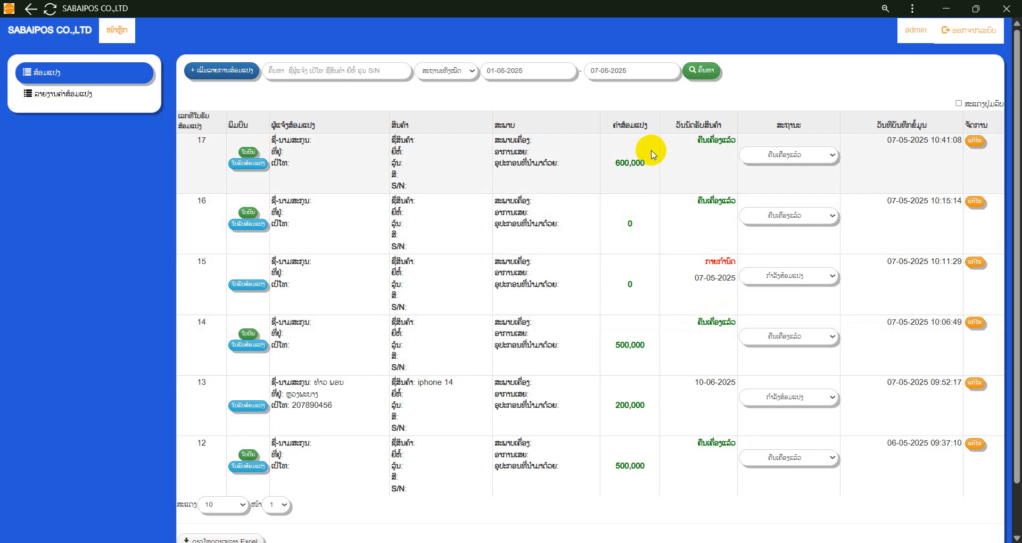
# View the product repair receipt of repair 17, go over its title and contents, and close it
pyautogui.click(249, 165)
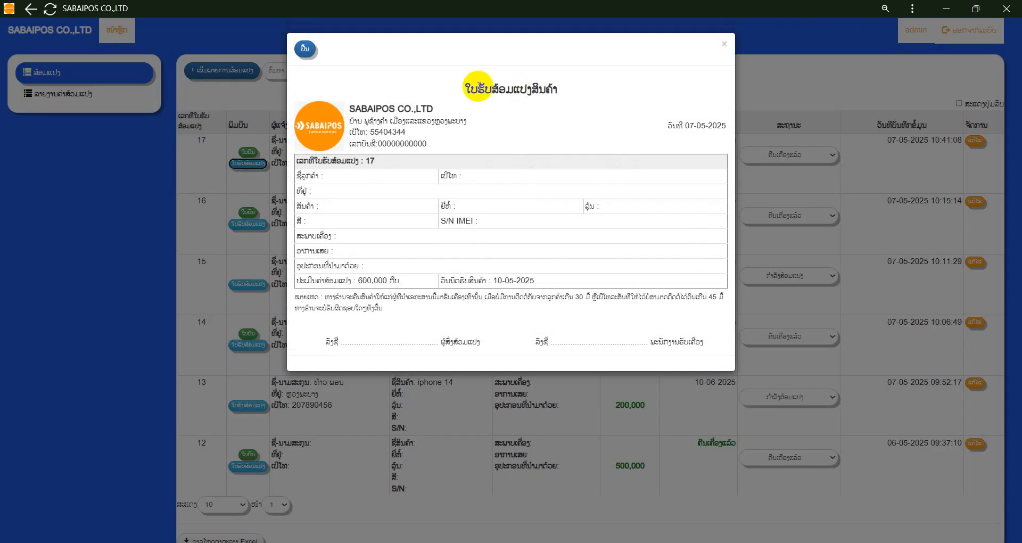
pyautogui.moveTo(460, 89); pyautogui.dragTo(563, 90)
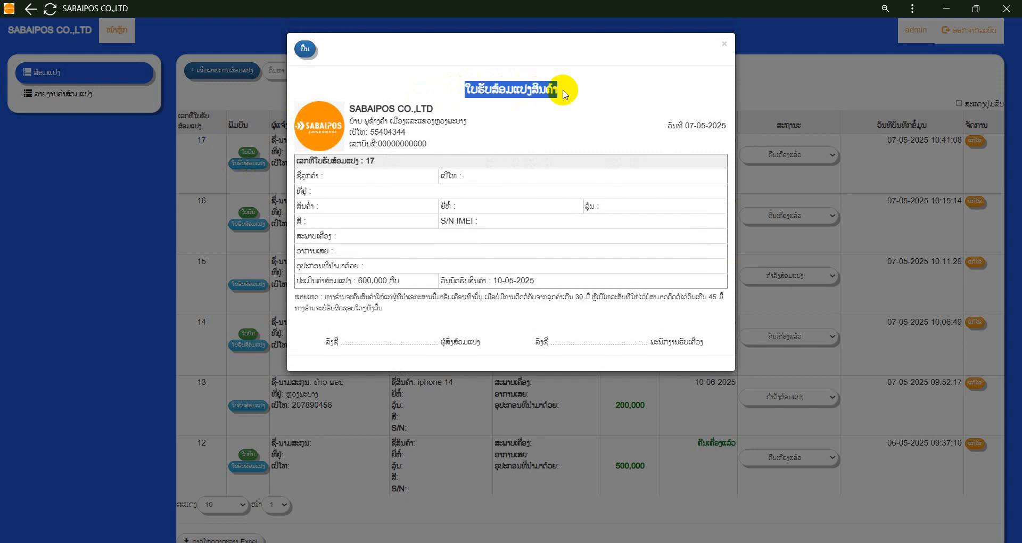
pyautogui.click(563, 90)
pyautogui.tripleClick(563, 93)
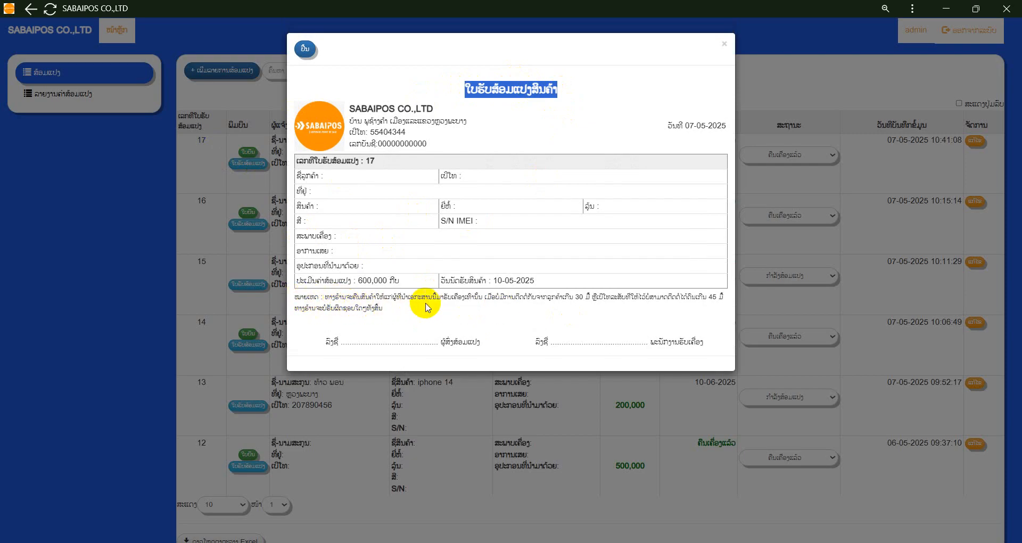
pyautogui.click(190, 227)
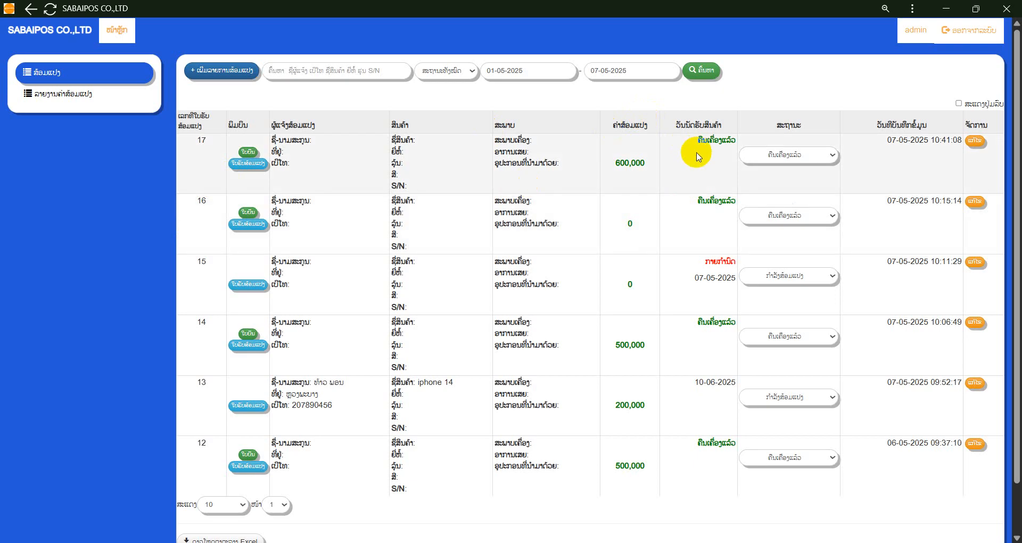
# View the 2025 repair fee report, check the total for ພຶດສະພາ (May), and return to the repair list
pyautogui.click(74, 95)
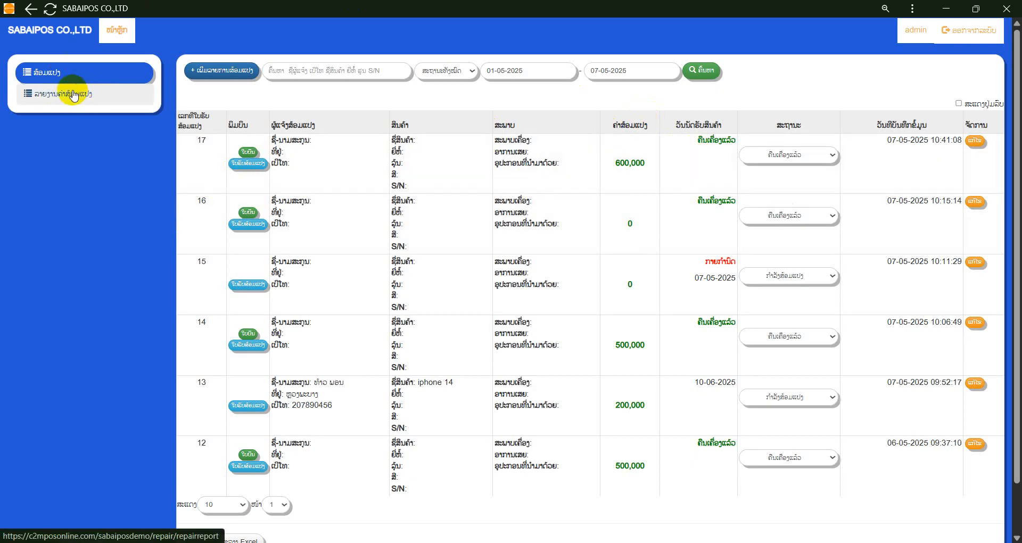
pyautogui.scroll(-1, 926, 266)
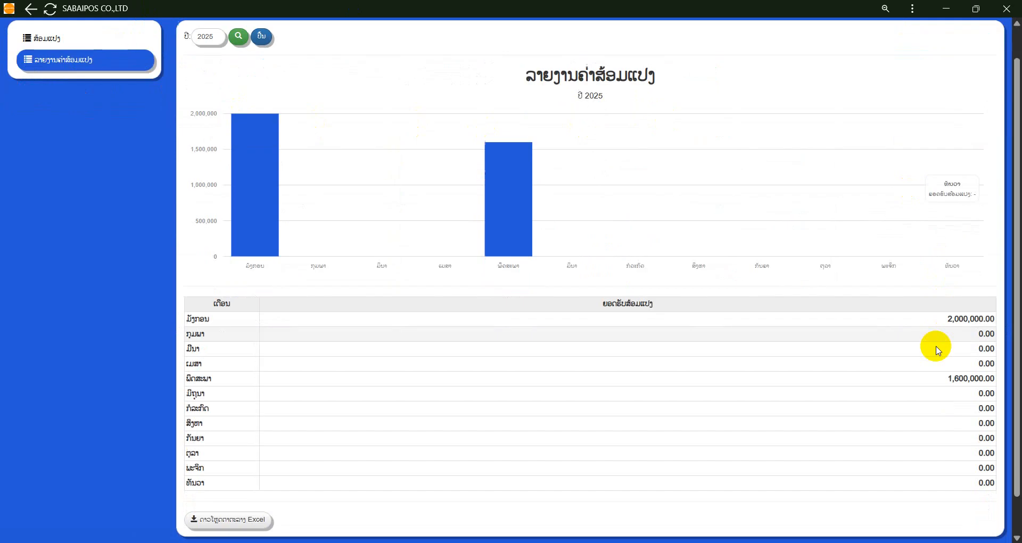
pyautogui.moveTo(946, 345); pyautogui.dragTo(989, 345)
pyautogui.scroll(1, 556, 263)
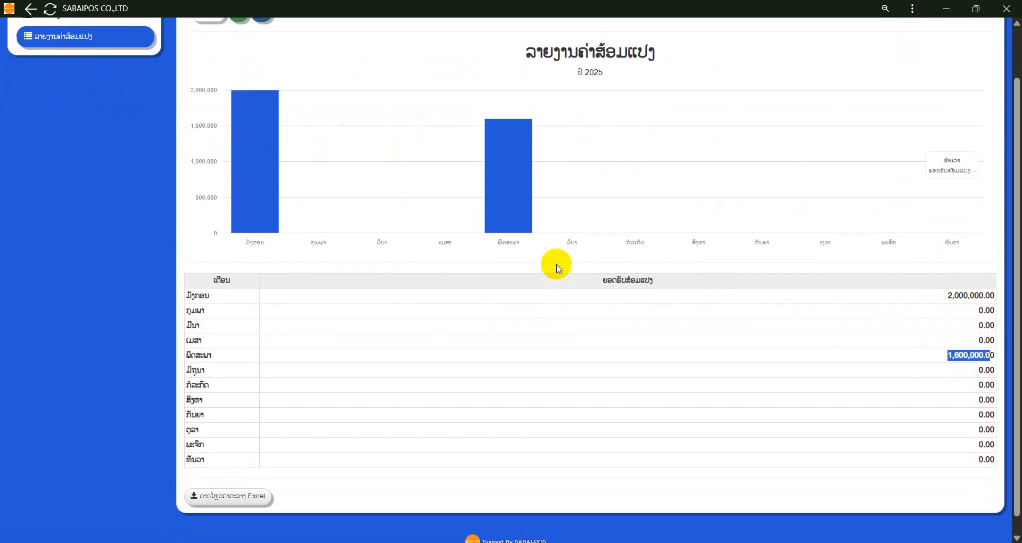
pyautogui.click(68, 75)
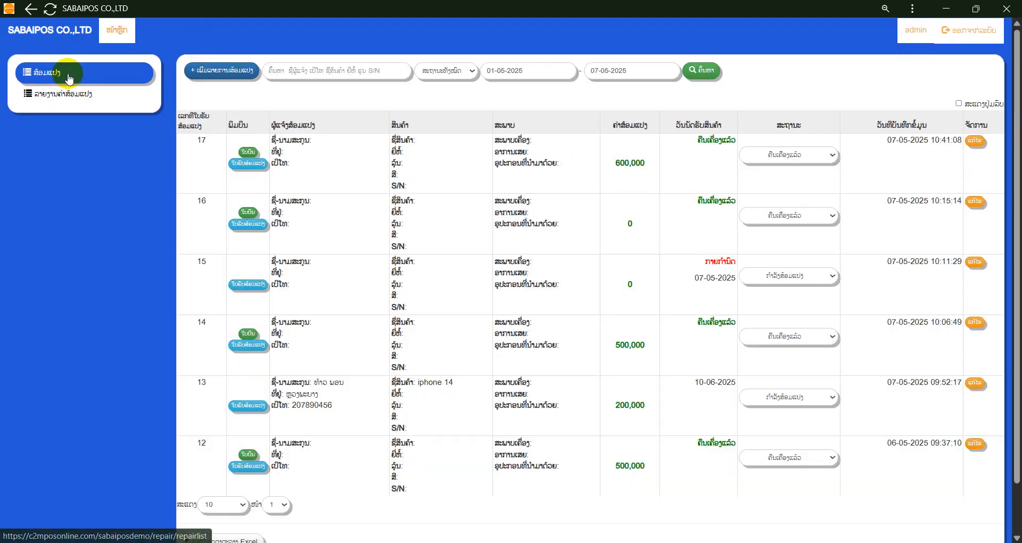